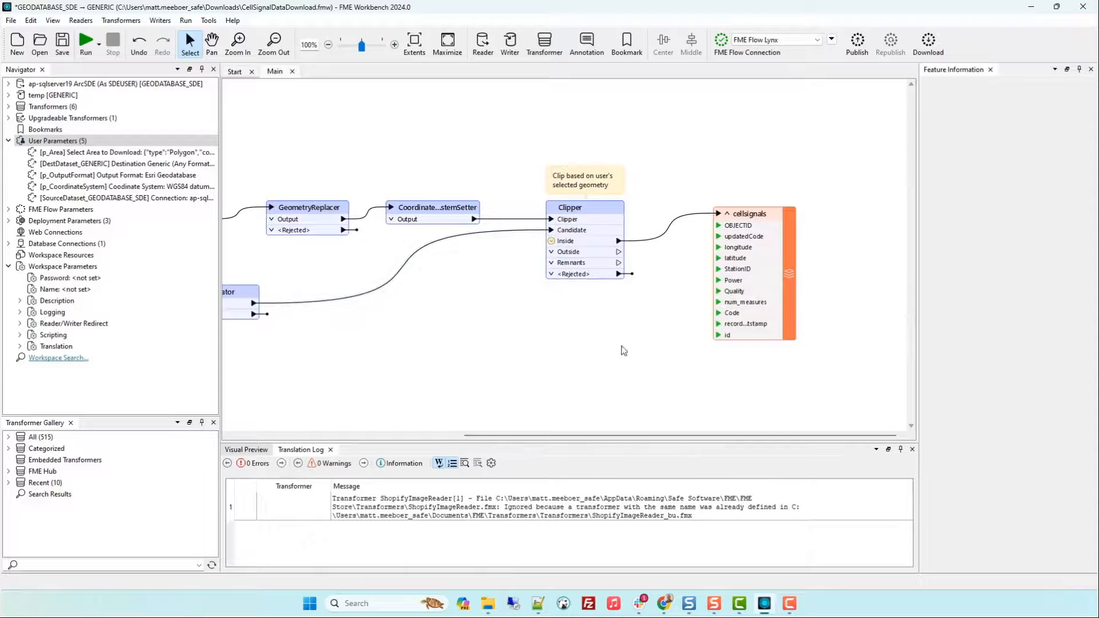
Step: Inspect the general parameters of the cellsignals writer feature type
{"action": "left_click", "coordinate": [773, 214]}
{"action": "double_click", "coordinate": [777, 215]}
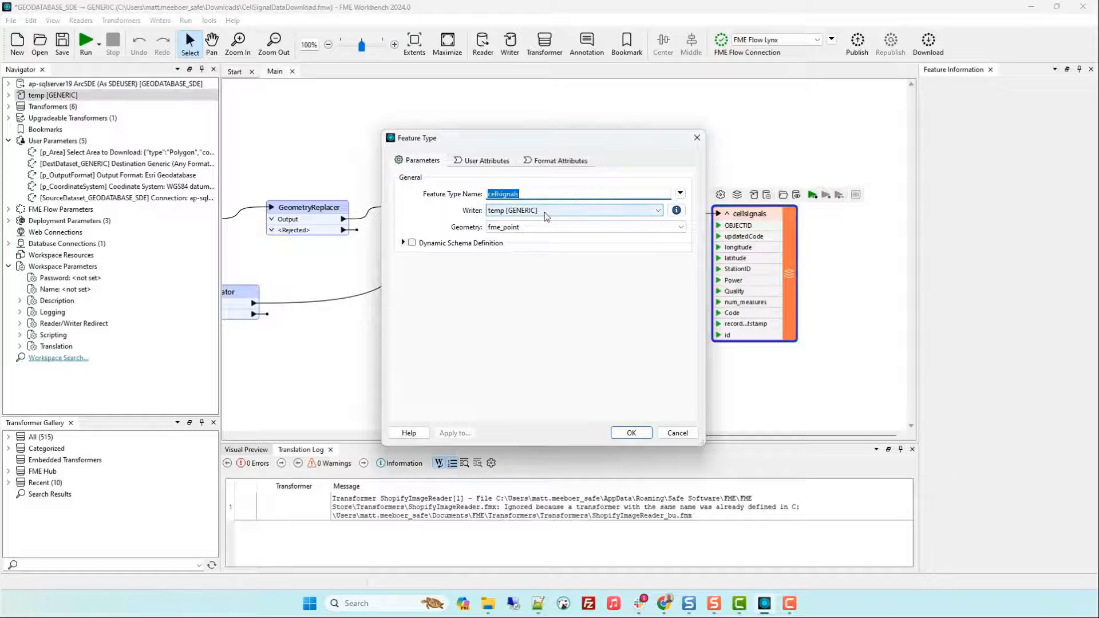
{"action": "left_click", "coordinate": [631, 433]}
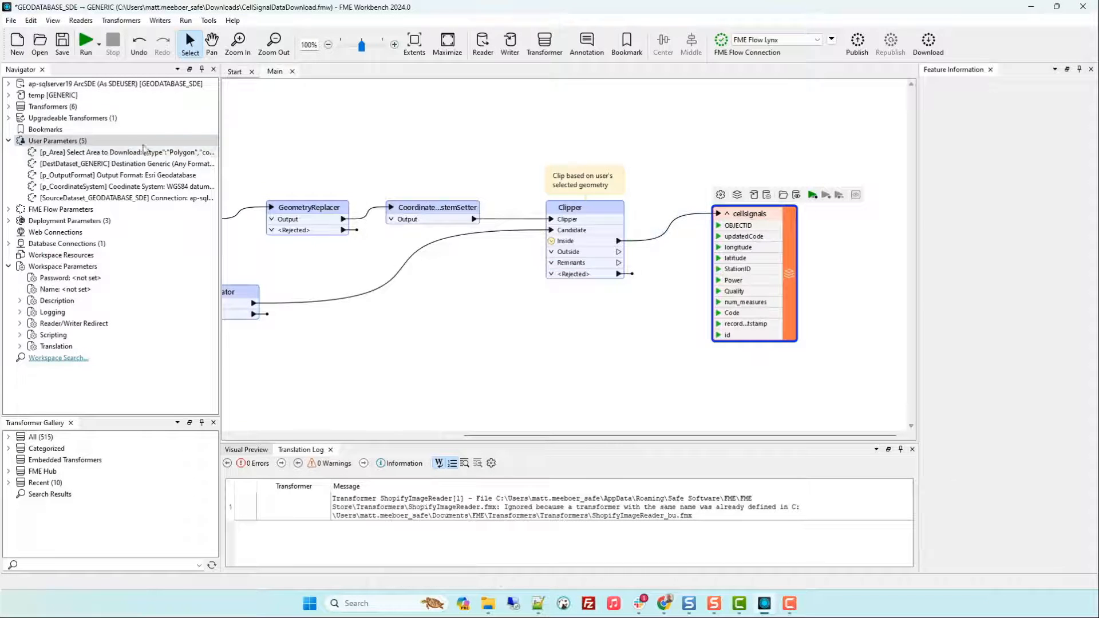
Step: Open the workspace's user parameter manager and review the area and destination folder parameters and the parameter types that can be added
{"action": "right_click", "coordinate": [94, 141]}
{"action": "left_click", "coordinate": [123, 149]}
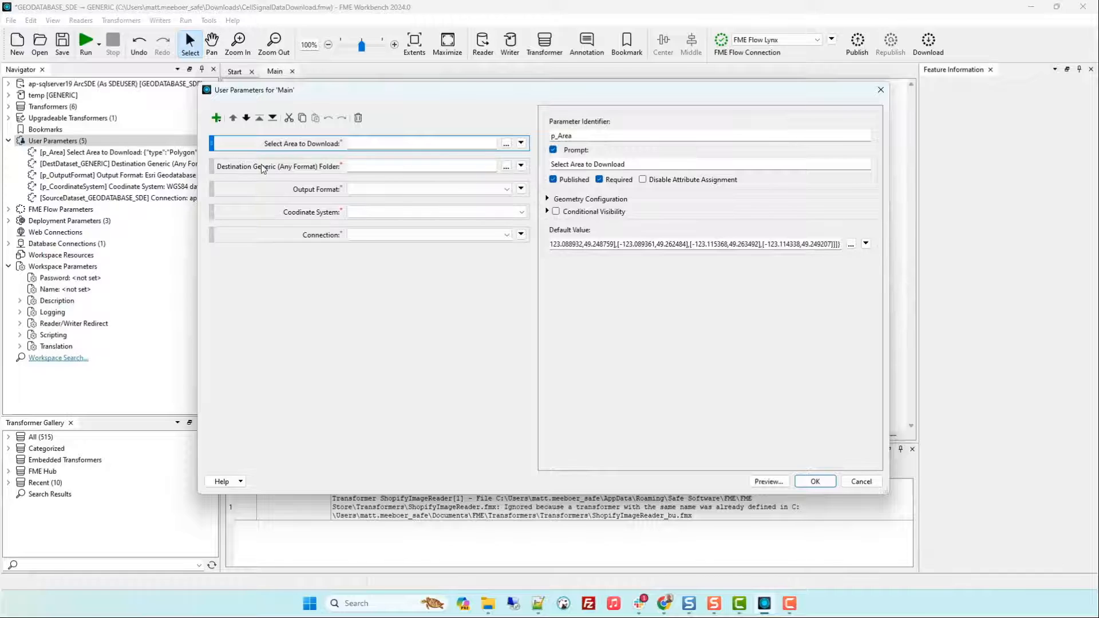
{"action": "left_click", "coordinate": [276, 165]}
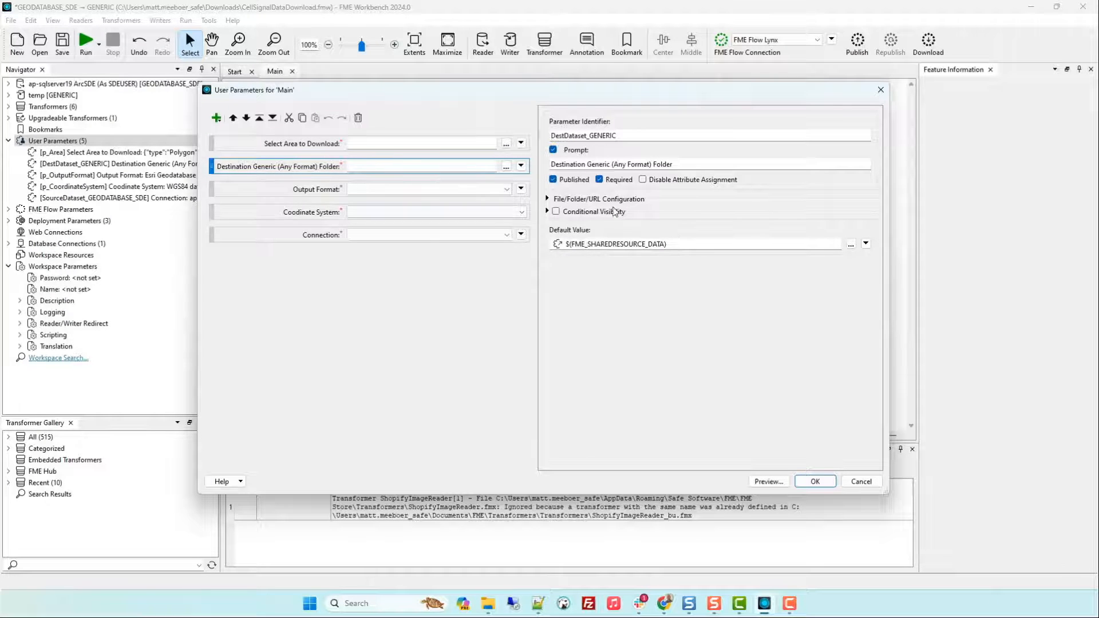
{"action": "left_click", "coordinate": [301, 144]}
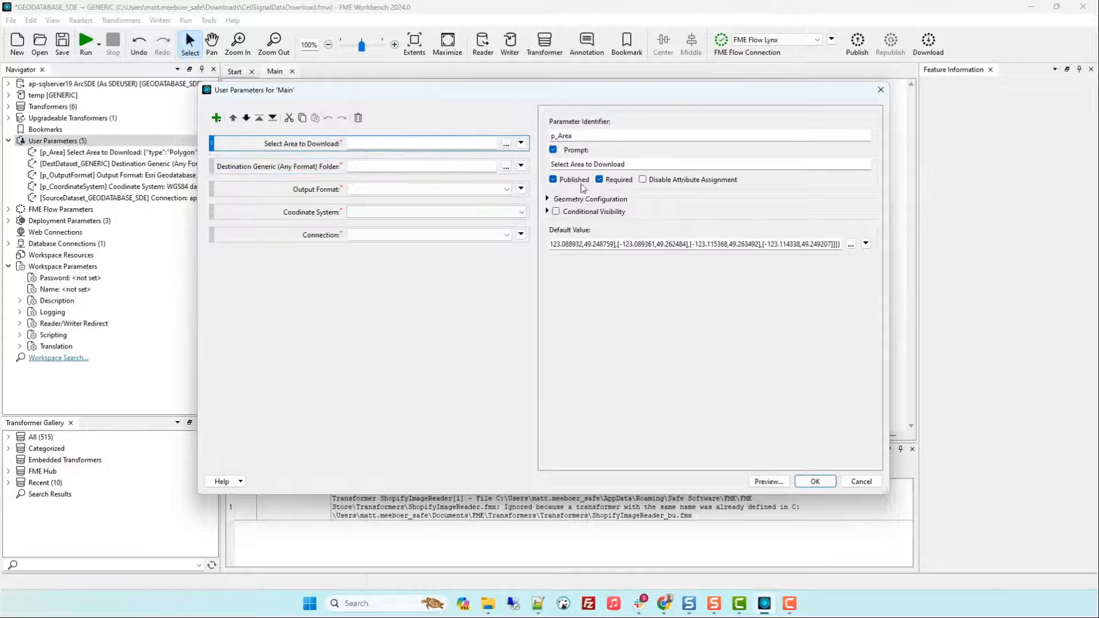
{"action": "left_click", "coordinate": [216, 118]}
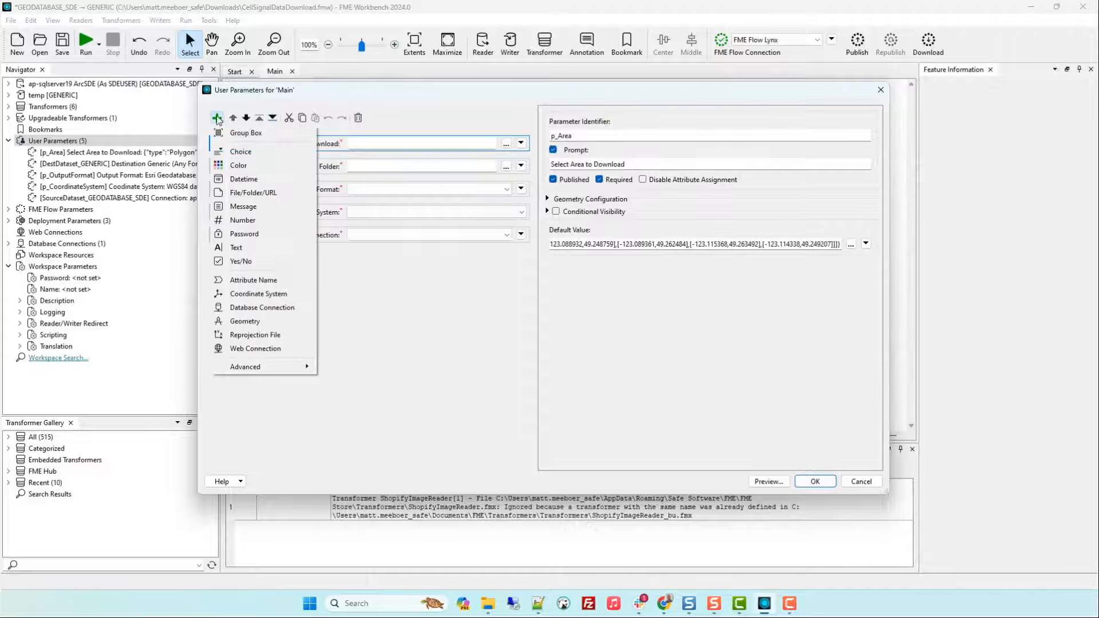
{"action": "left_click", "coordinate": [285, 321]}
{"action": "left_click", "coordinate": [313, 146]}
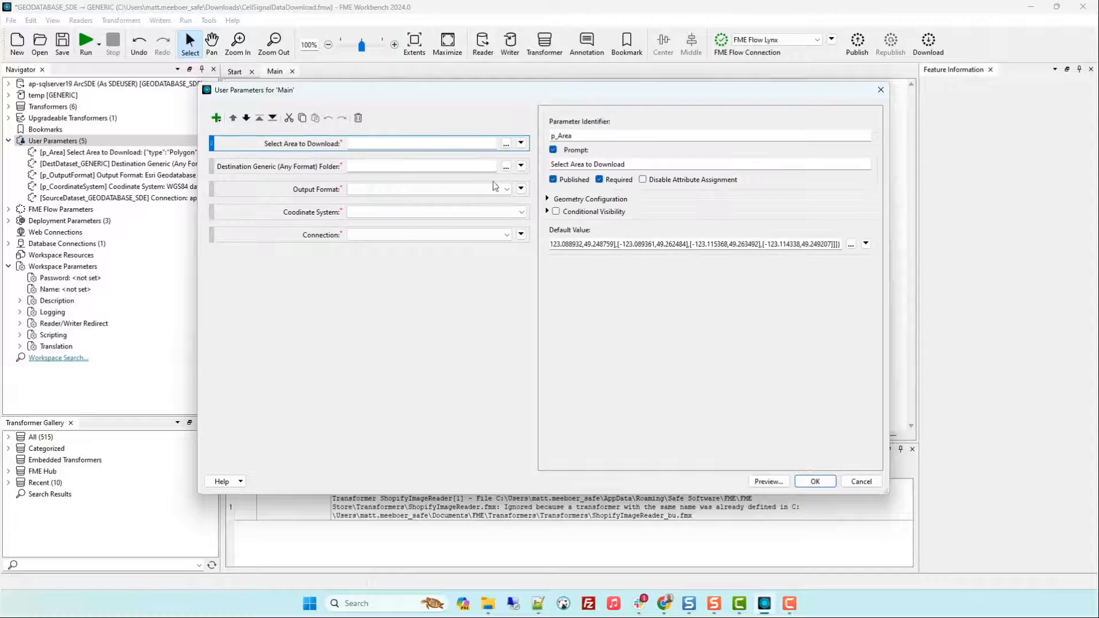
Step: Inspect the geometry configuration of the Select Area to Download parameter, including its selectable geometry types
{"action": "left_click", "coordinate": [552, 199]}
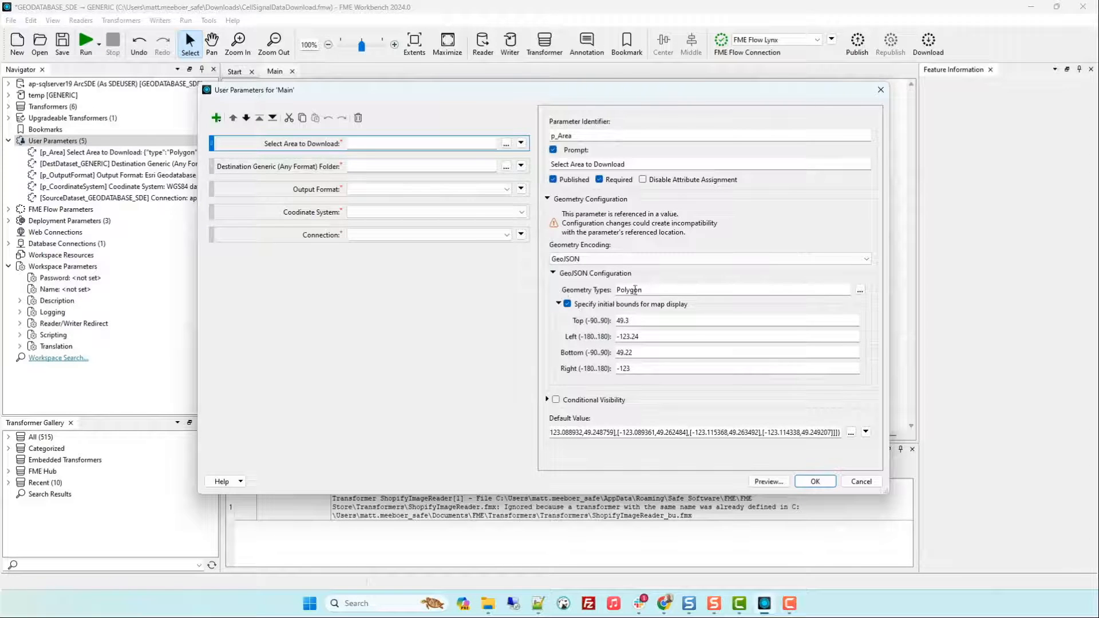
{"action": "left_click", "coordinate": [860, 290]}
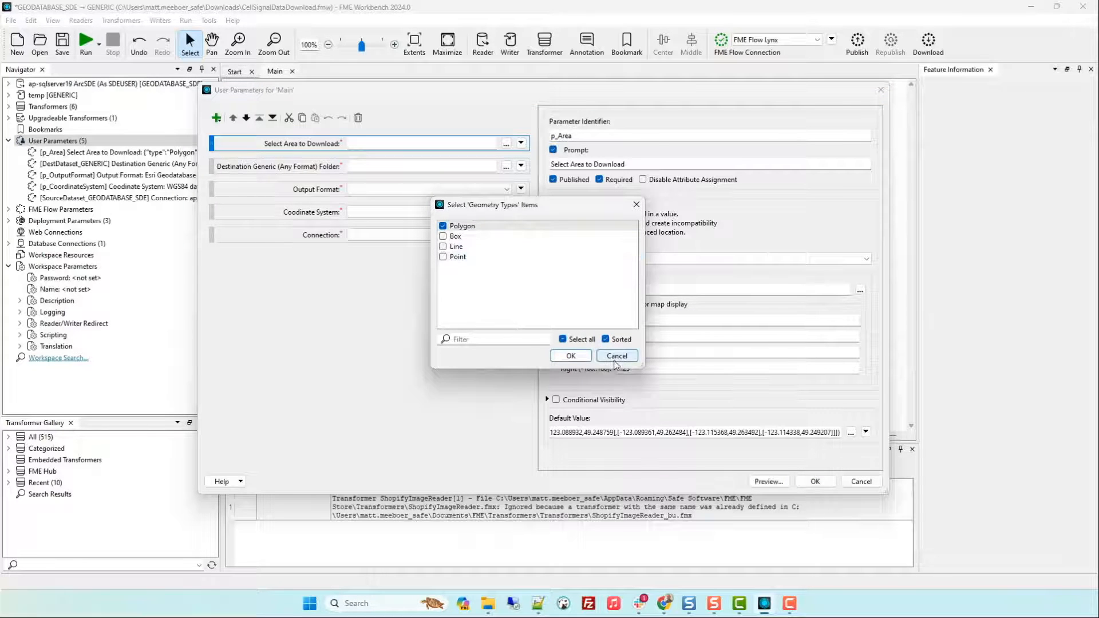
{"action": "left_click", "coordinate": [613, 357]}
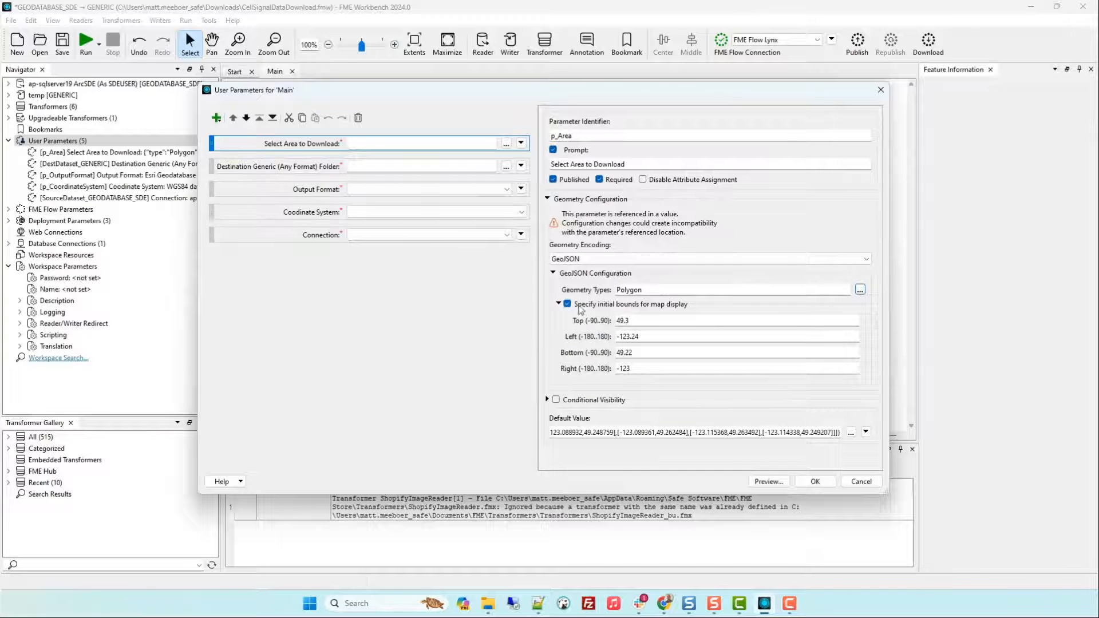
Step: Review the settings of the destination folder, output format, coordinate system and connection parameters, and close the parameter manager
{"action": "left_click", "coordinate": [325, 167]}
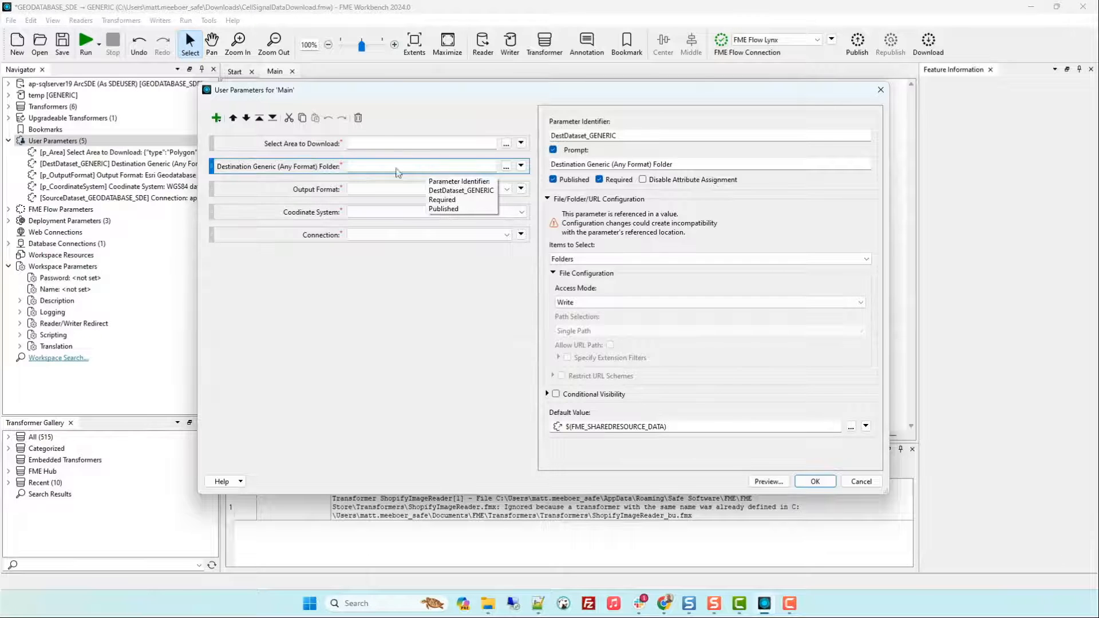
{"action": "left_click", "coordinate": [314, 195]}
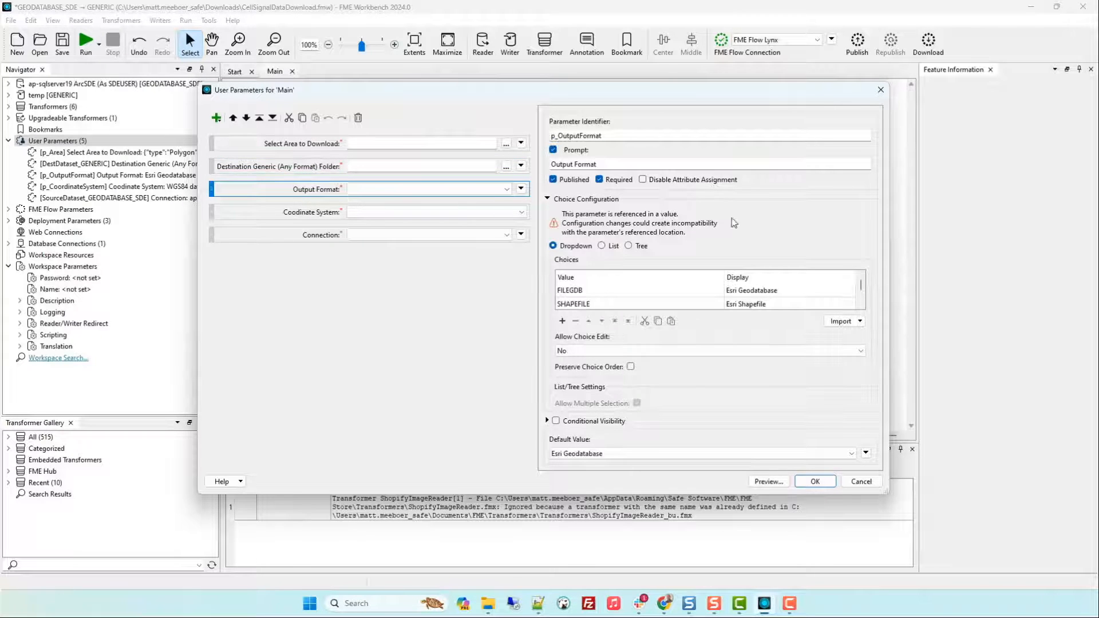
{"action": "scroll", "coordinate": [605, 295], "scroll_direction": "down", "scroll_amount": 4}
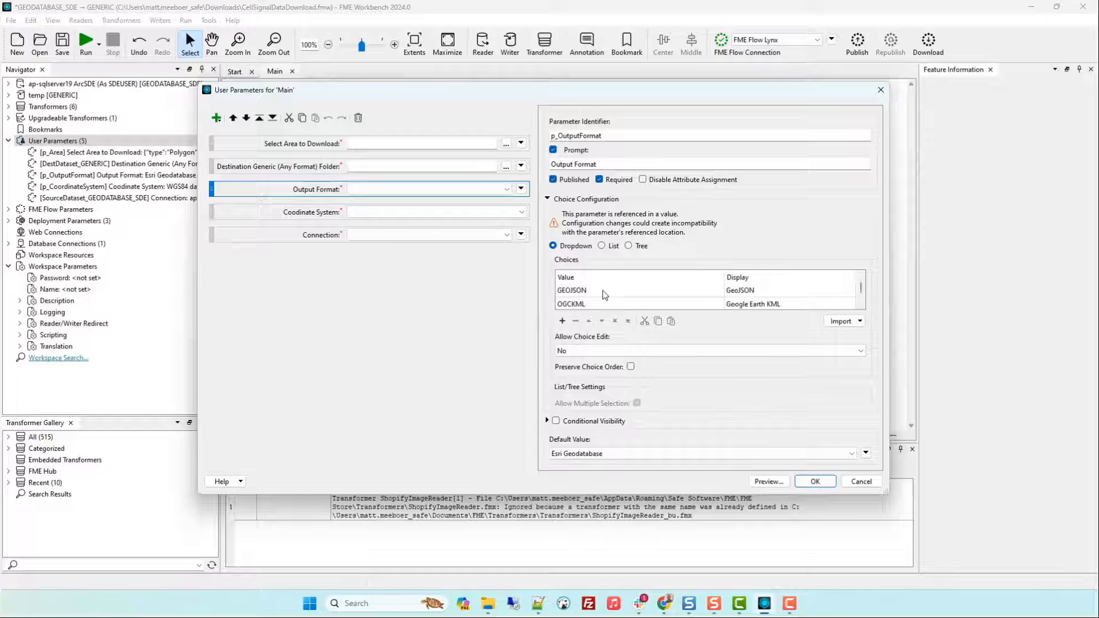
{"action": "scroll", "coordinate": [605, 295], "scroll_direction": "up", "scroll_amount": 4}
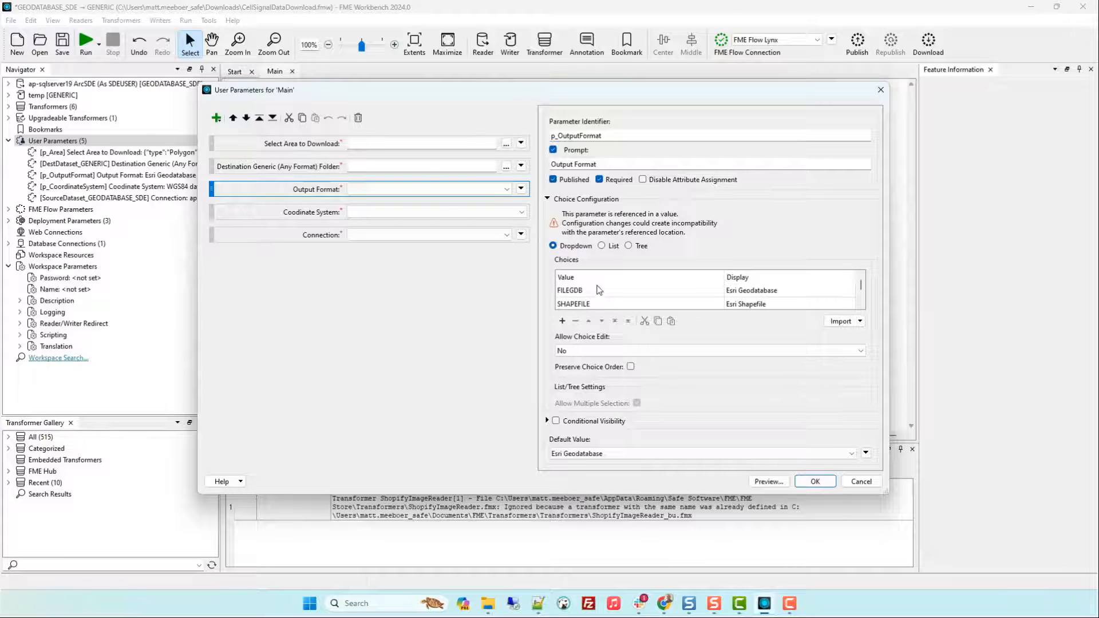
{"action": "left_click", "coordinate": [332, 215]}
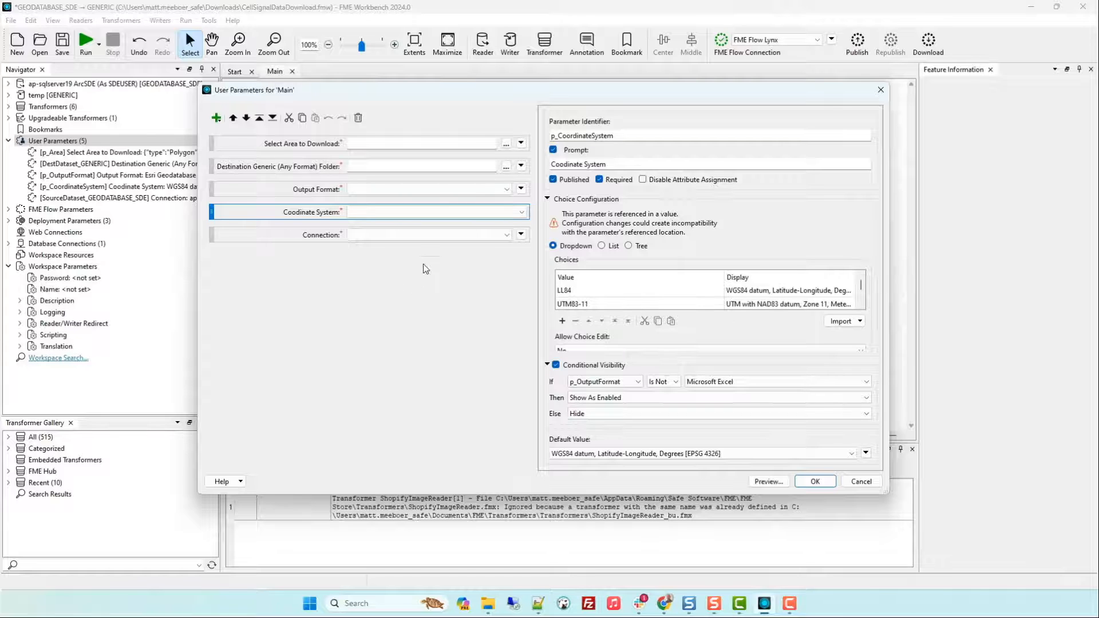
{"action": "left_click", "coordinate": [430, 234]}
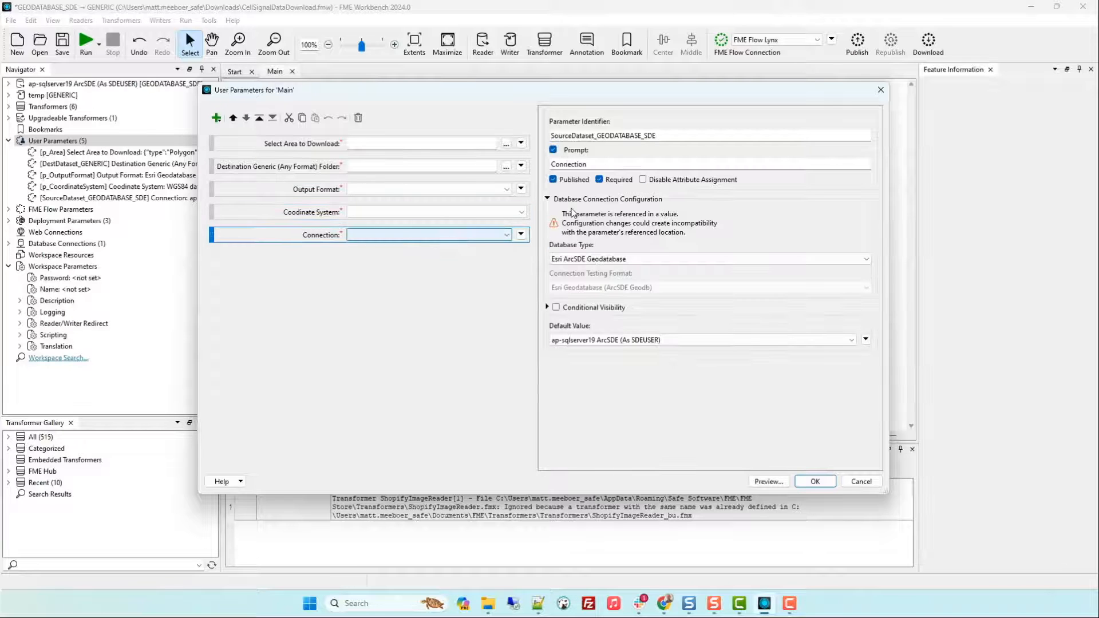
{"action": "left_click", "coordinate": [435, 215]}
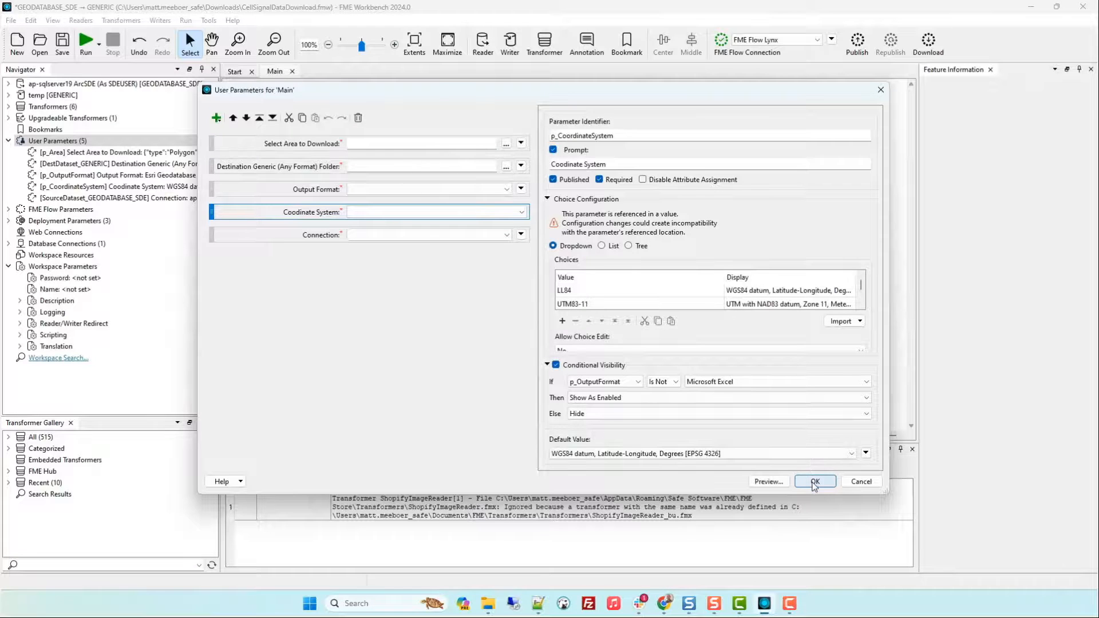
{"action": "left_click", "coordinate": [810, 483]}
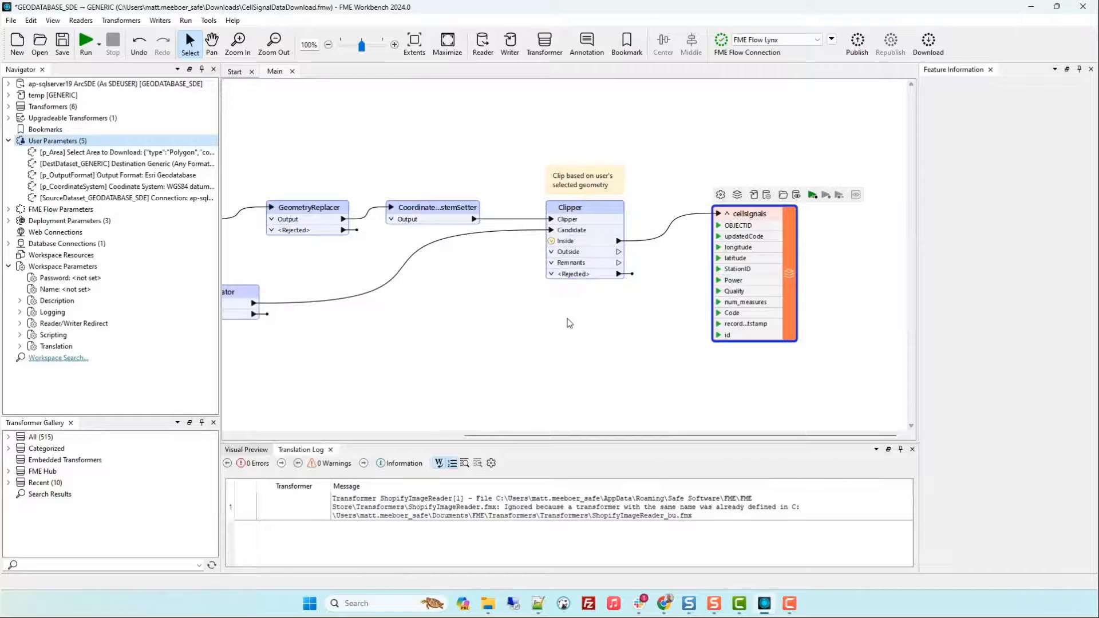
Step: Examine the workspace's run prompt and the Select Area to Download coordinates without running the translation
{"action": "left_click", "coordinate": [86, 40]}
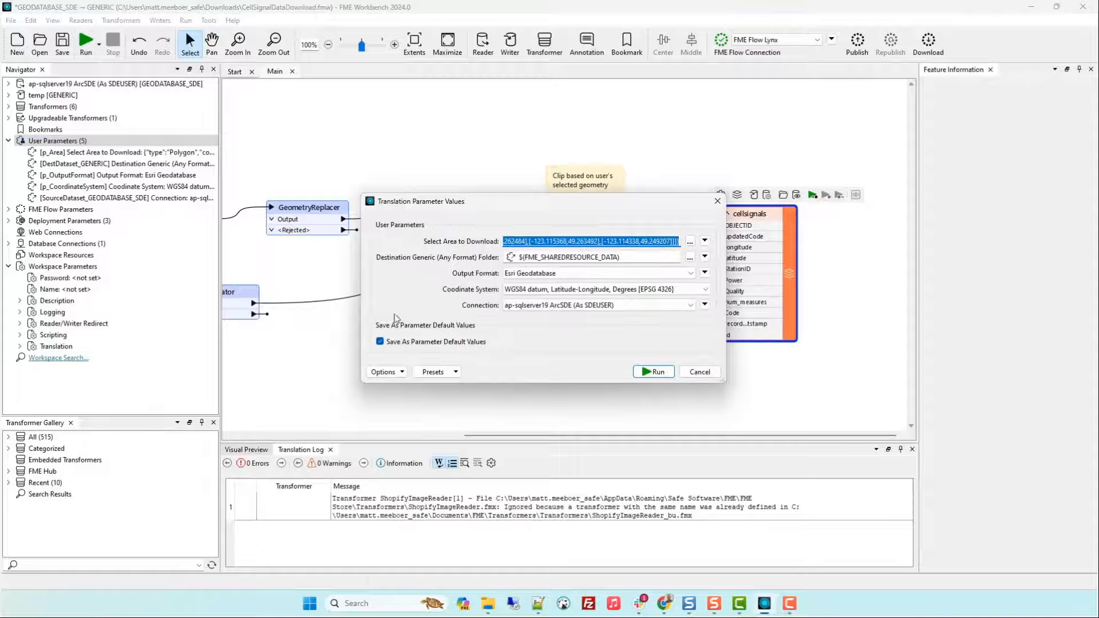
{"action": "left_click", "coordinate": [690, 243]}
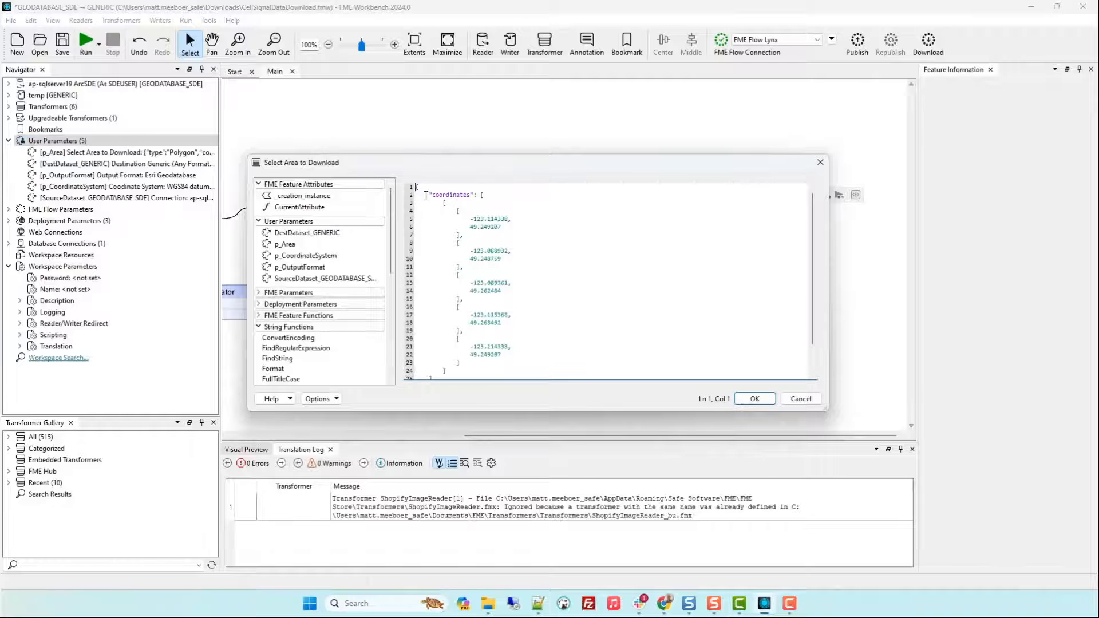
{"action": "scroll", "coordinate": [435, 217], "scroll_direction": "down", "scroll_amount": 3}
{"action": "scroll", "coordinate": [463, 258], "scroll_direction": "up", "scroll_amount": 3}
{"action": "left_click", "coordinate": [809, 402]}
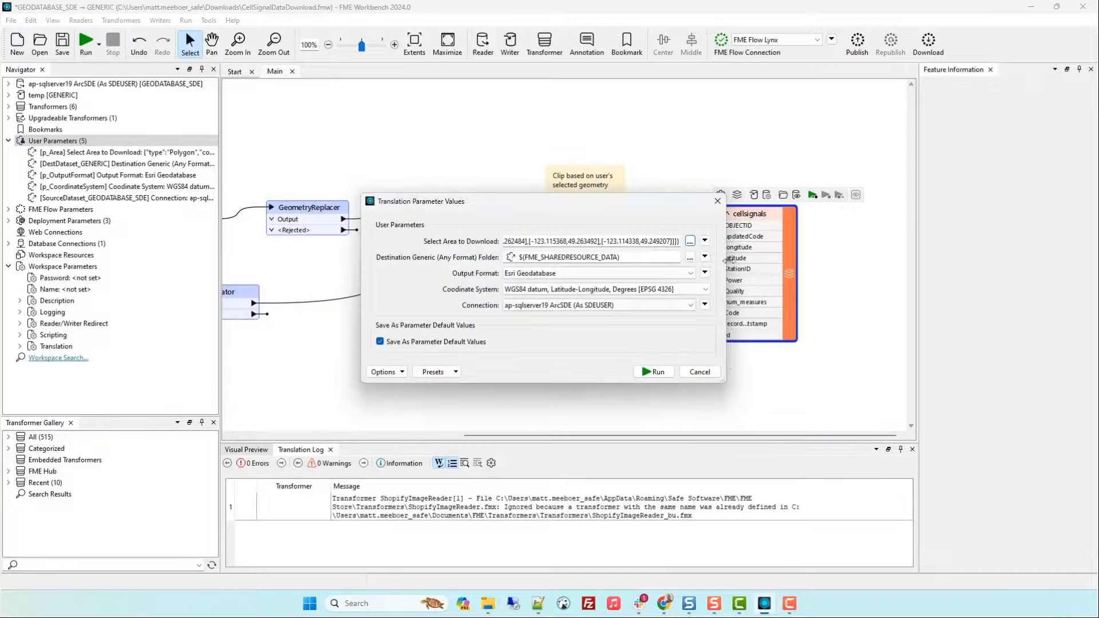
{"action": "left_click", "coordinate": [717, 201]}
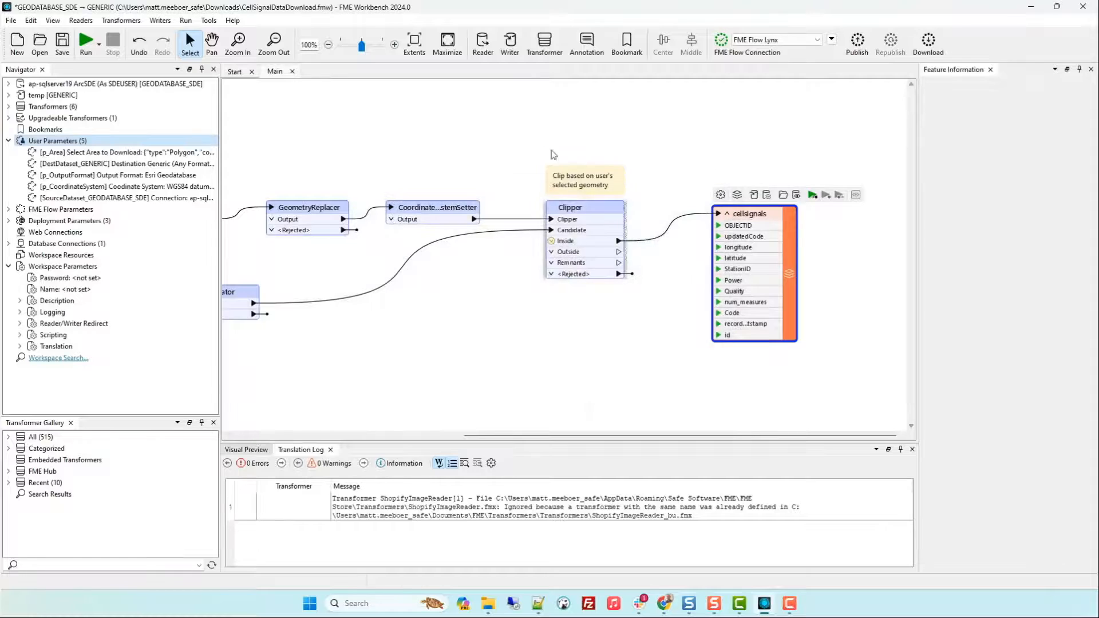
Step: View the Publish to FME Flow options for the workspace and dismiss them without publishing
{"action": "left_click", "coordinate": [858, 56]}
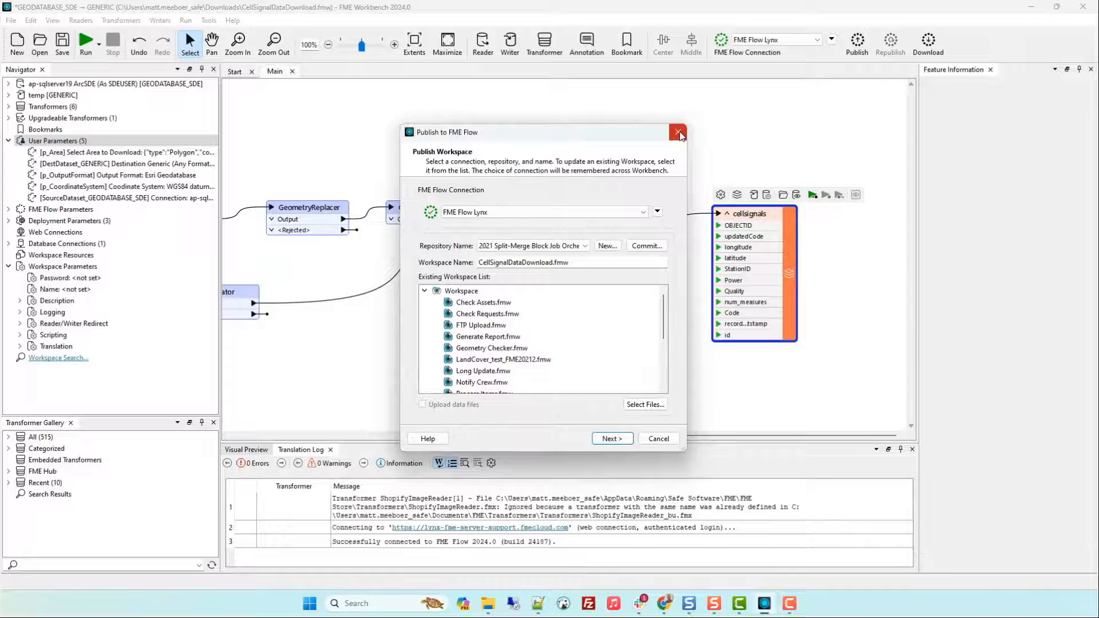
{"action": "left_click", "coordinate": [678, 134]}
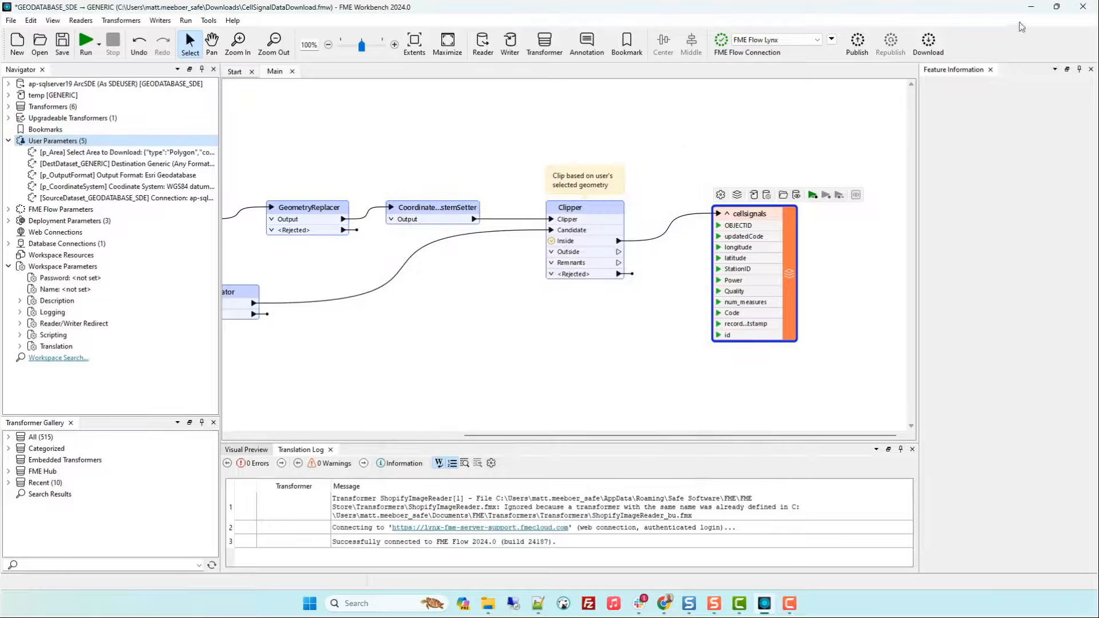
Step: Switch to the browser and bring up the download form of the Vancouver Cell Signals app
{"action": "left_click", "coordinate": [1030, 8]}
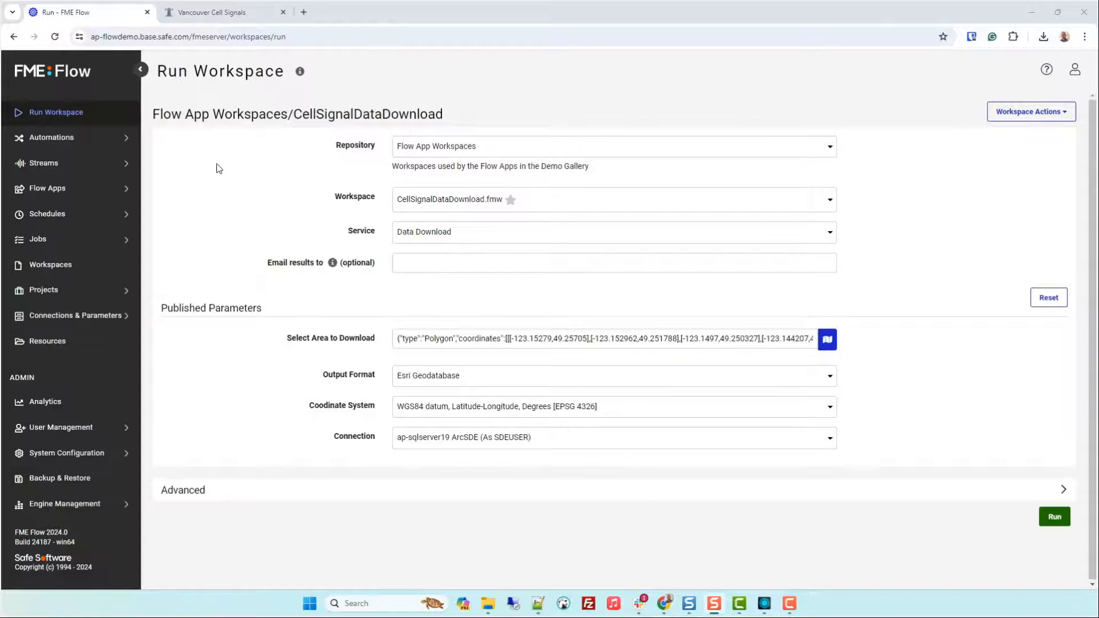
{"action": "left_click", "coordinate": [172, 14]}
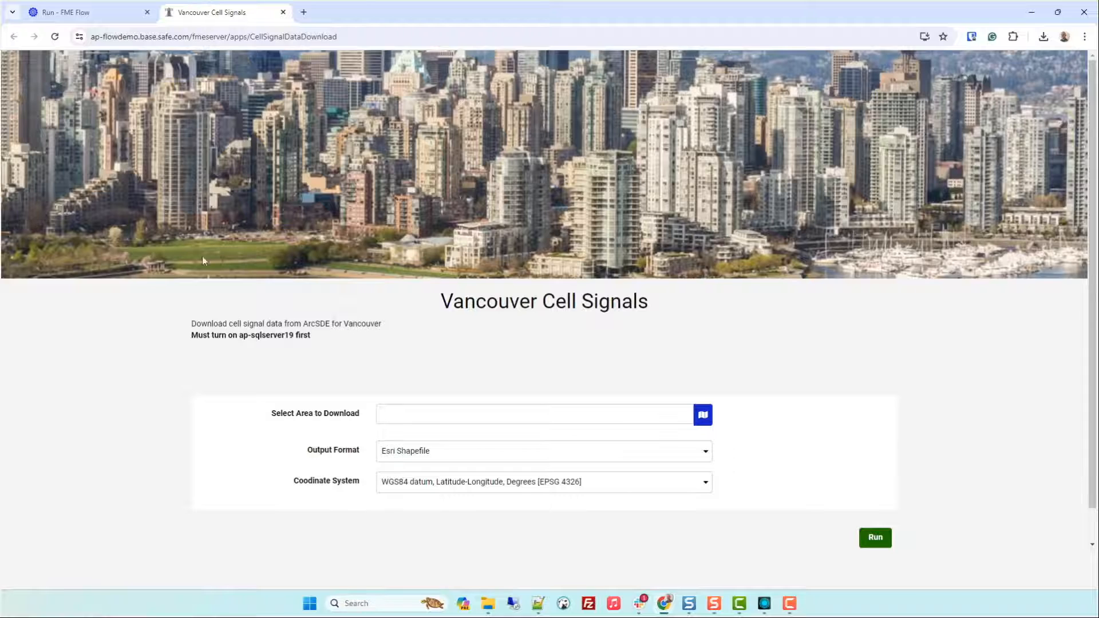
{"action": "scroll", "coordinate": [207, 287], "scroll_direction": "down", "scroll_amount": 1}
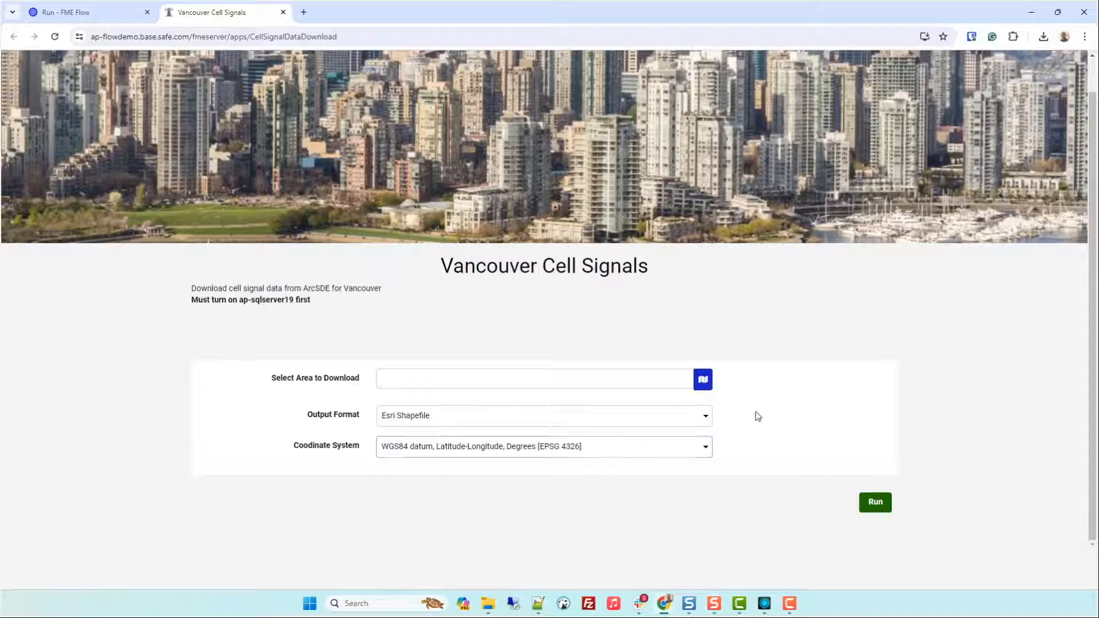
Step: Define the download area by drawing a four-point polygon over Vancouver's West End on the map, and confirm it
{"action": "left_click", "coordinate": [702, 379]}
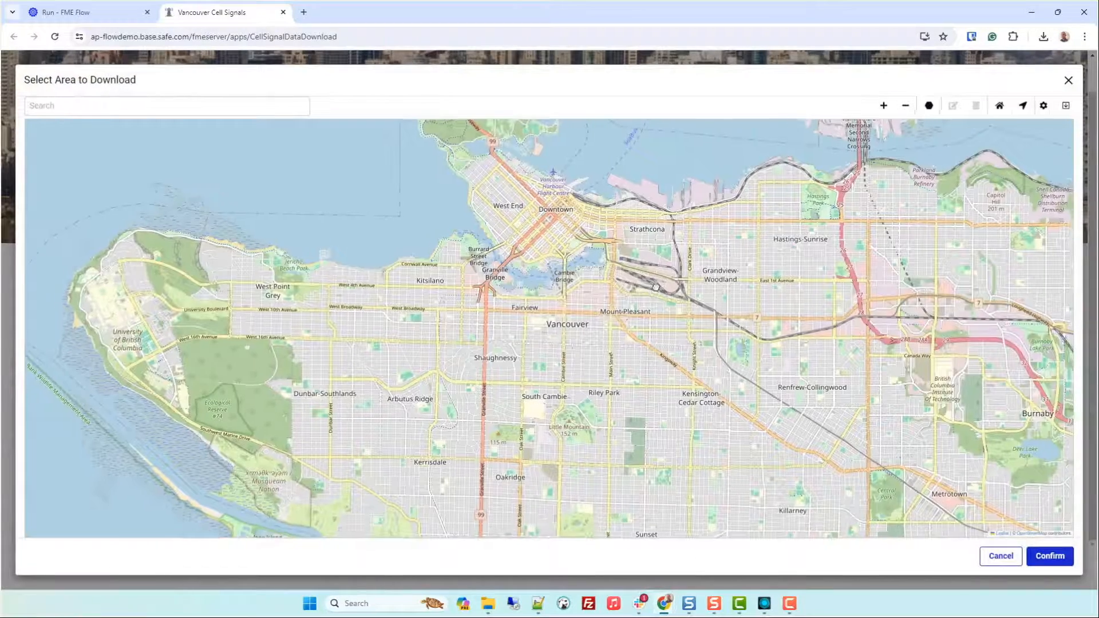
{"action": "left_click_drag", "start_coordinate": [655, 287], "coordinate": [545, 304]}
{"action": "left_click", "coordinate": [929, 105]}
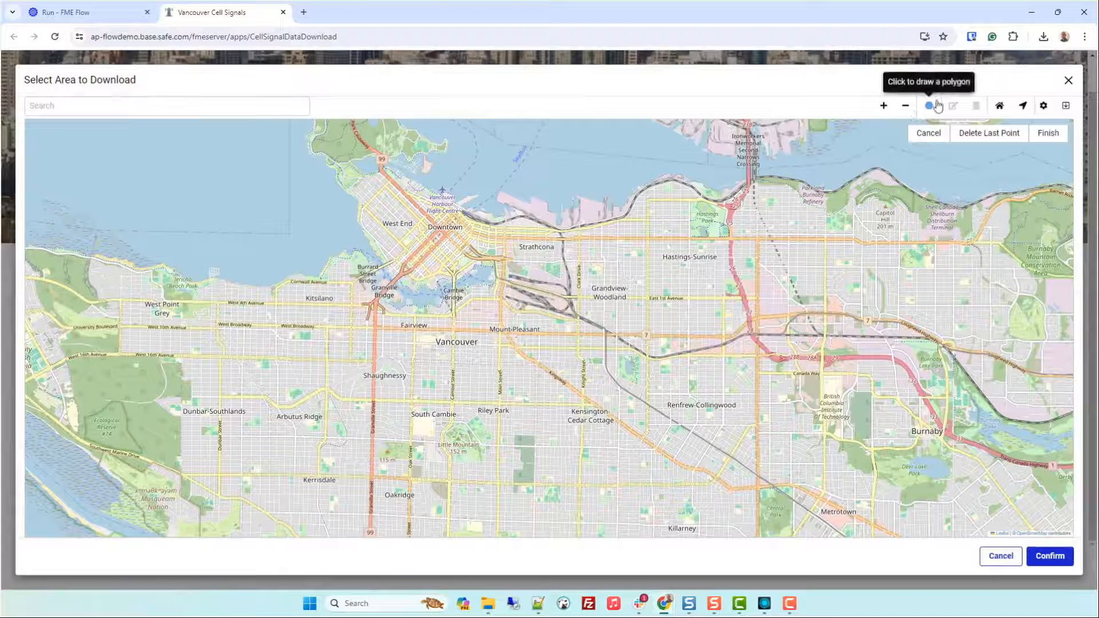
{"action": "left_click", "coordinate": [366, 209]}
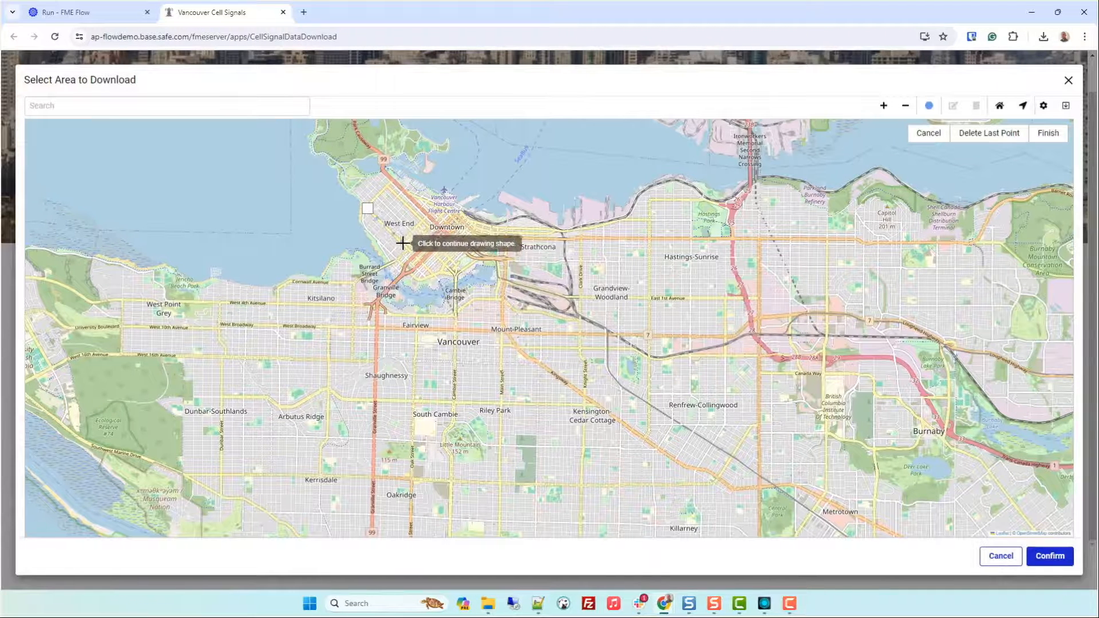
{"action": "left_click", "coordinate": [402, 239]}
{"action": "left_click", "coordinate": [422, 221]}
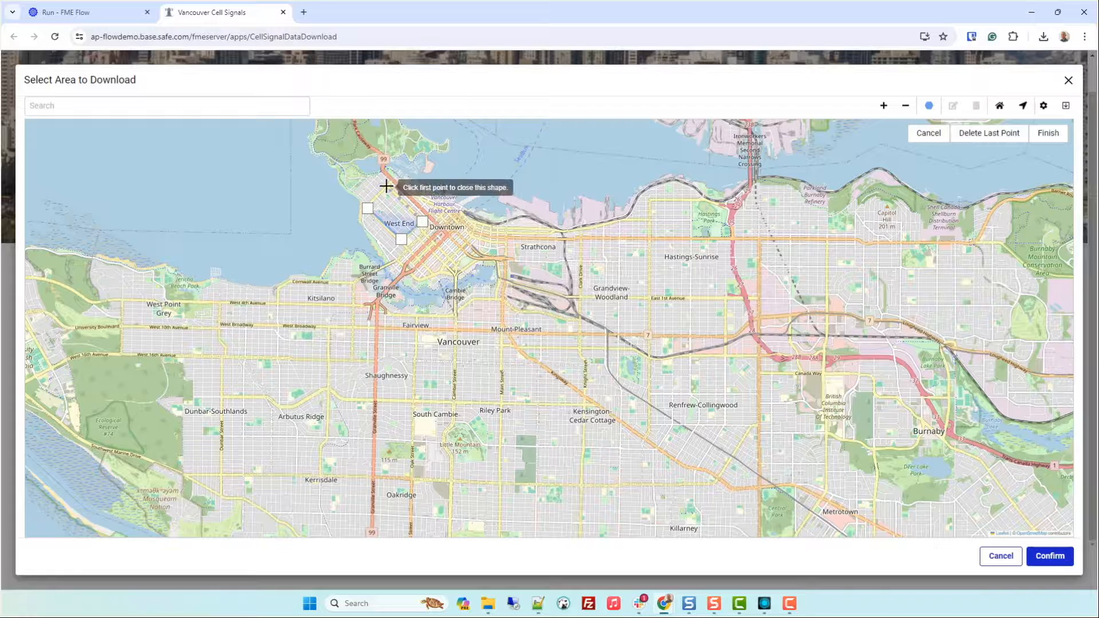
{"action": "left_click", "coordinate": [386, 186]}
{"action": "left_click", "coordinate": [366, 208]}
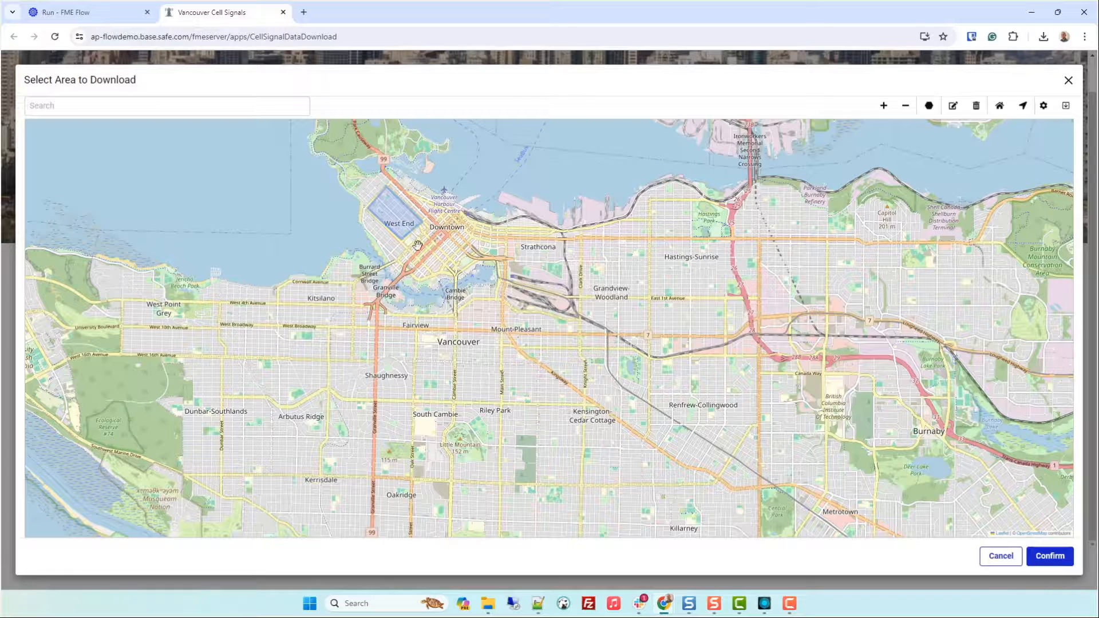
{"action": "left_click", "coordinate": [1056, 556]}
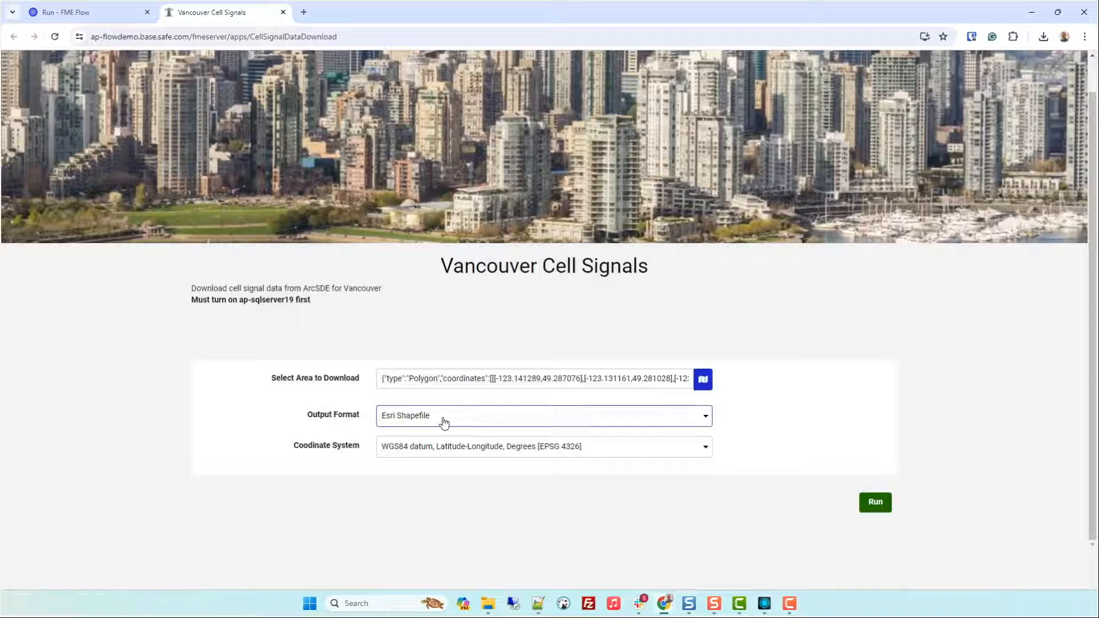
Step: Try Microsoft Excel and MapInfo TAB as the download's output format, and return it to Esri Shapefile
{"action": "left_click", "coordinate": [590, 426]}
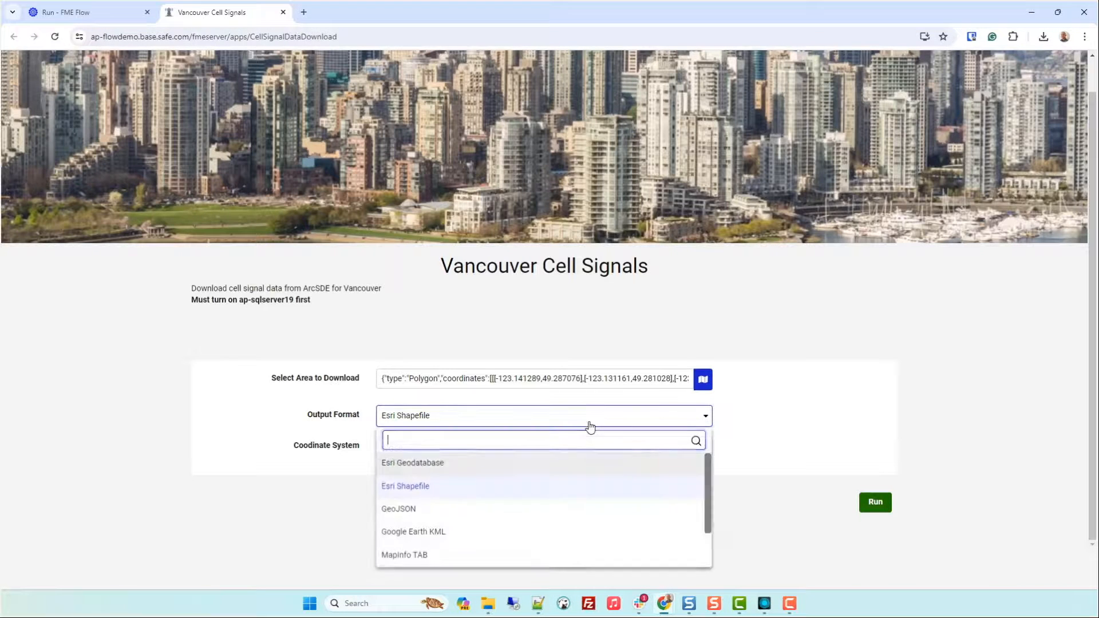
{"action": "scroll", "coordinate": [489, 493], "scroll_direction": "down", "scroll_amount": 1}
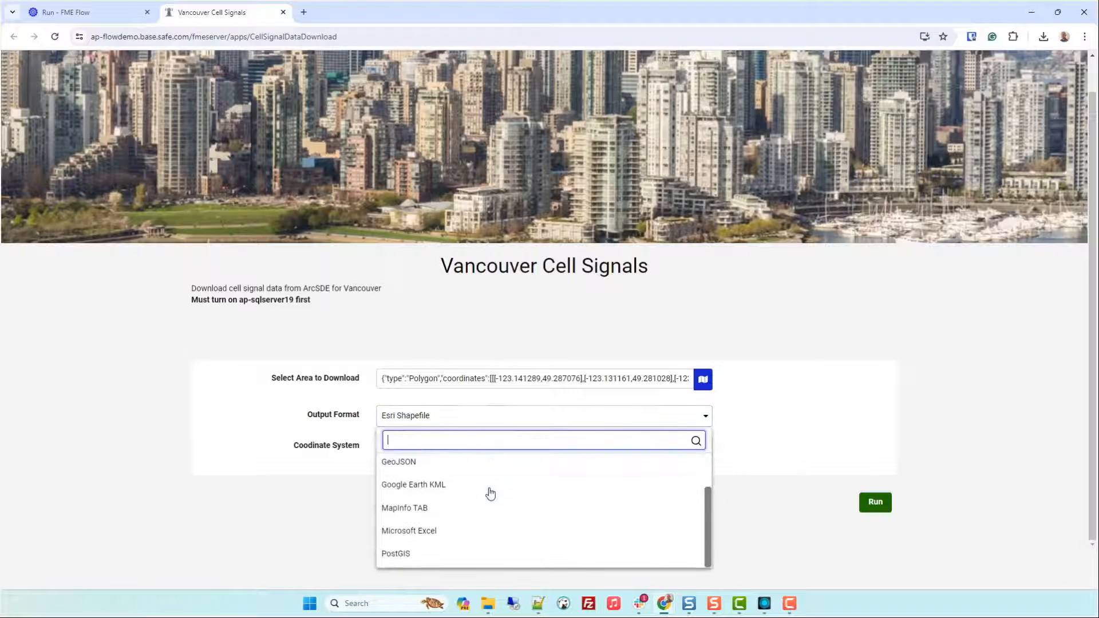
{"action": "left_click", "coordinate": [450, 530]}
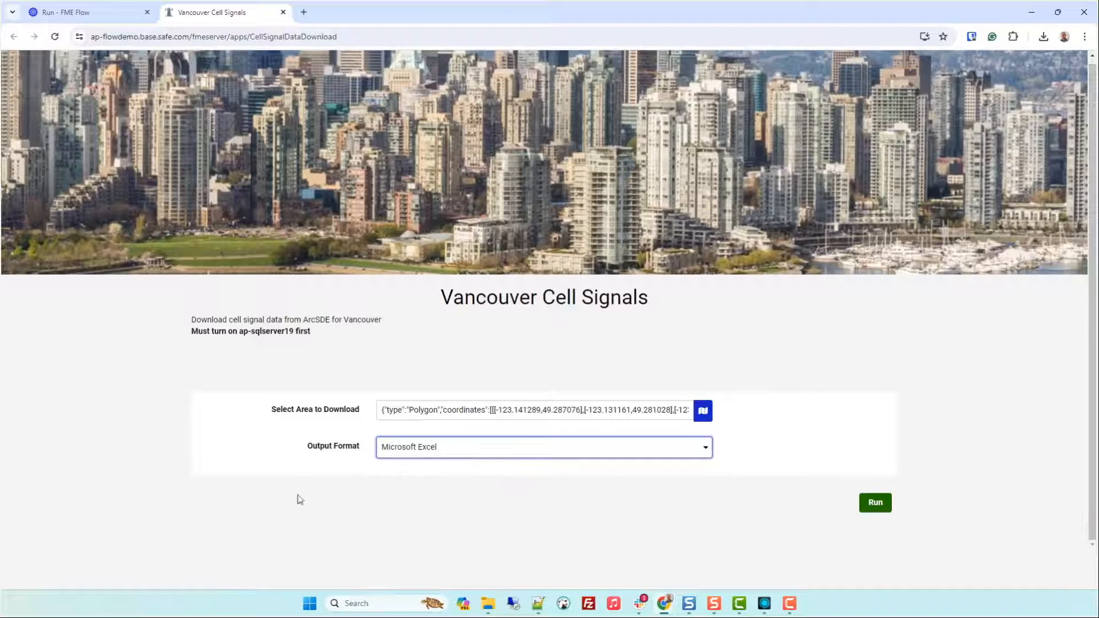
{"action": "left_click", "coordinate": [480, 453]}
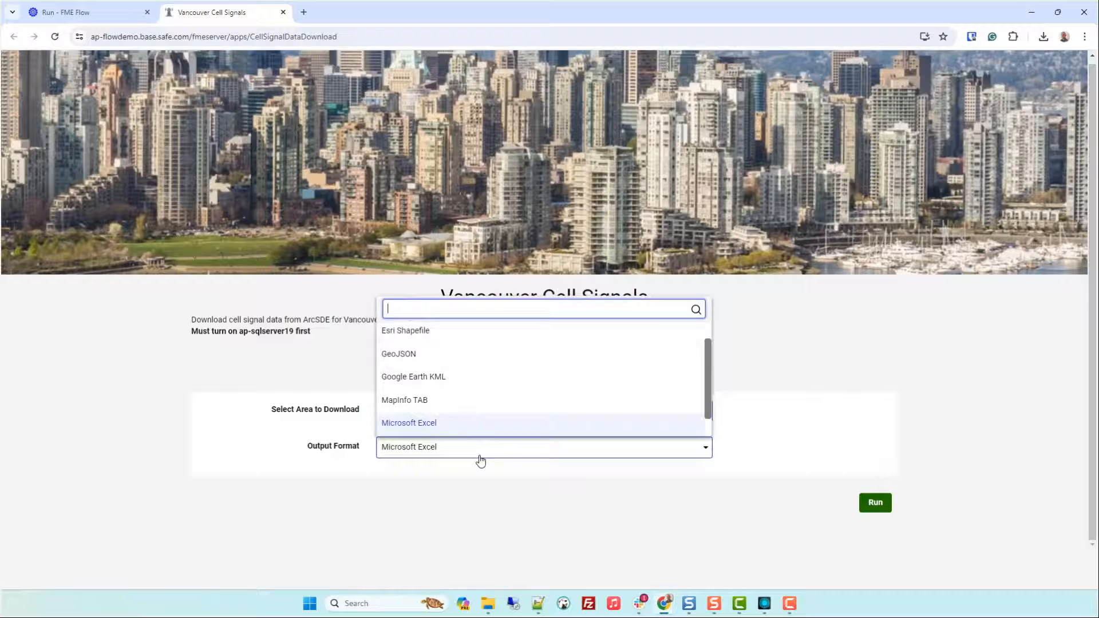
{"action": "left_click", "coordinate": [452, 403]}
{"action": "left_click", "coordinate": [550, 455]}
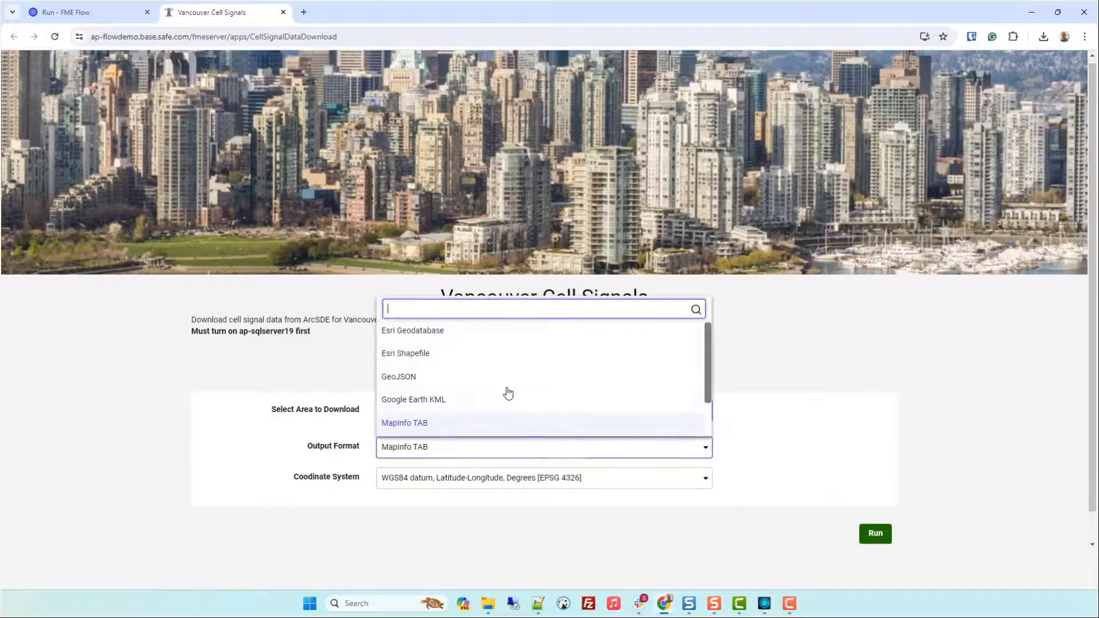
{"action": "left_click", "coordinate": [448, 361]}
Step: Set the coordinate system to UTM with NAD83 datum, Zone 11, Meter [UTM83-11] and run the download request
{"action": "left_click", "coordinate": [627, 486]}
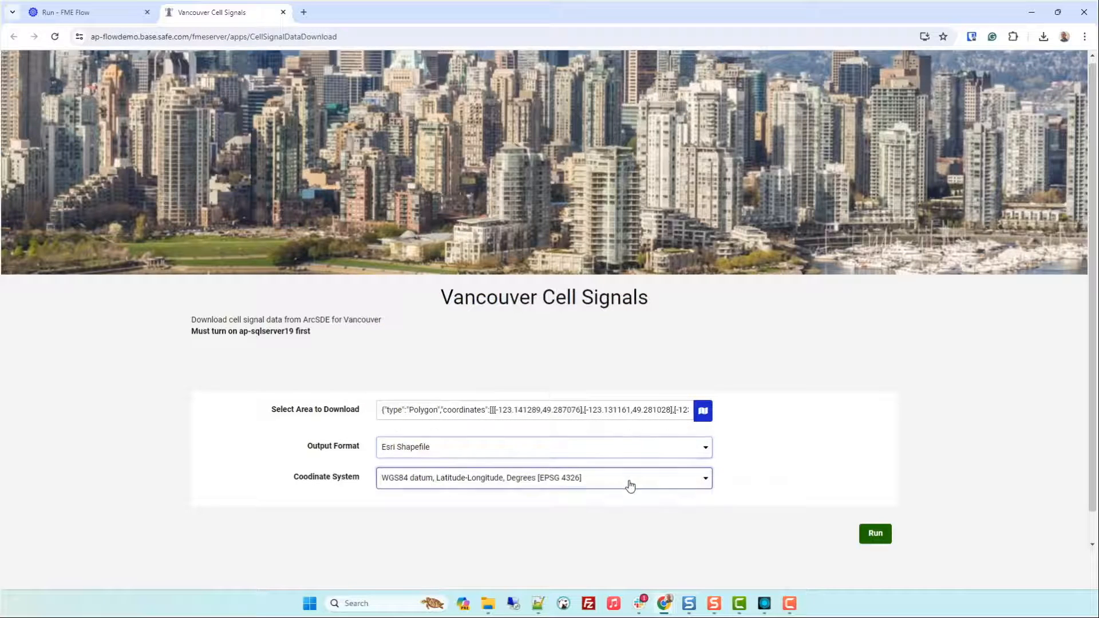
{"action": "left_click", "coordinate": [592, 525]}
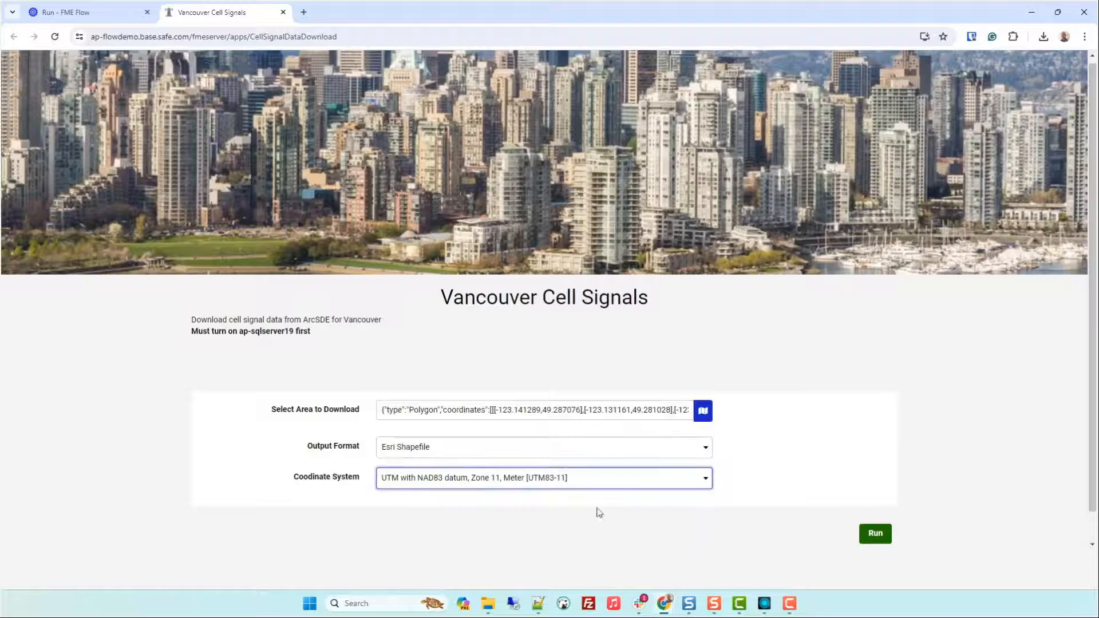
{"action": "left_click", "coordinate": [887, 543]}
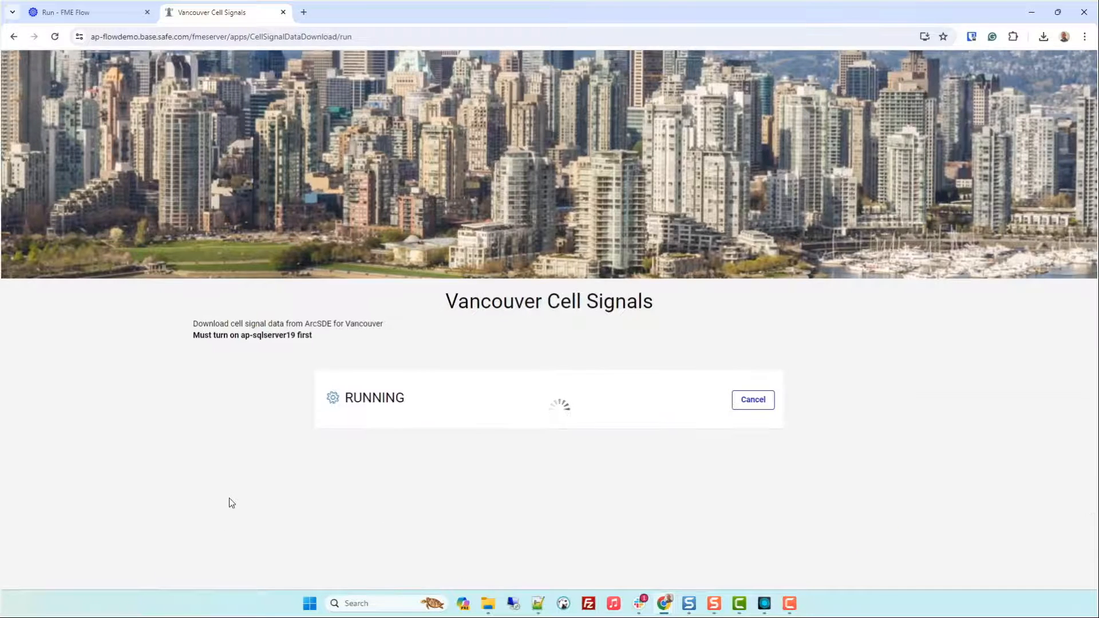
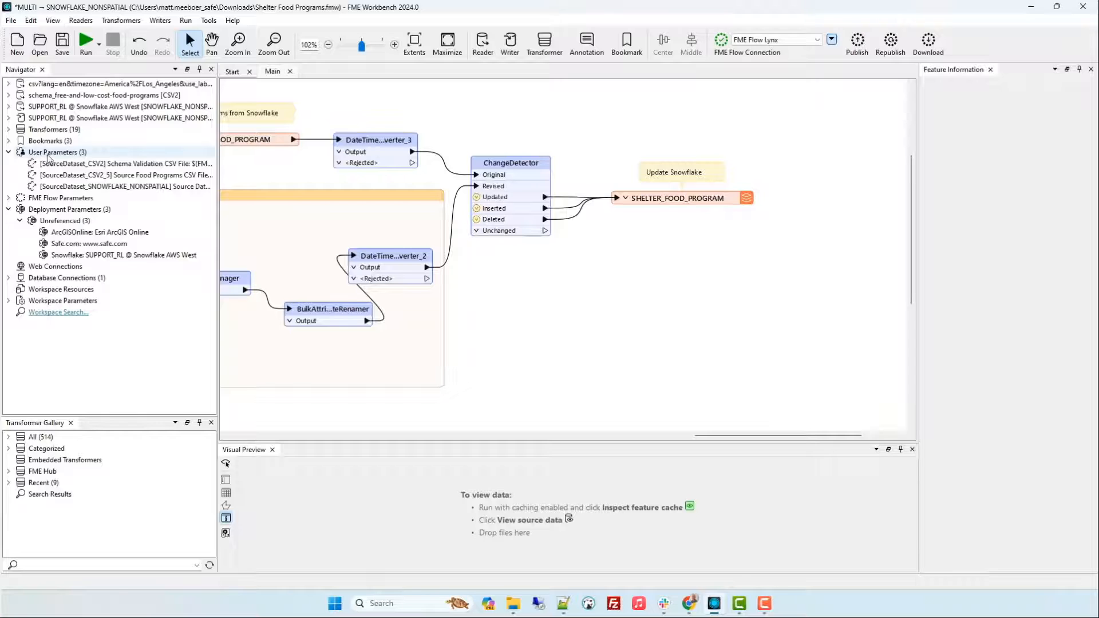
Step: Open the Shelter Food Programs workspace's user parameters and examine the shared resource path in the Schema Validation CSV File default value
{"action": "right_click", "coordinate": [51, 153]}
{"action": "left_click", "coordinate": [78, 165]}
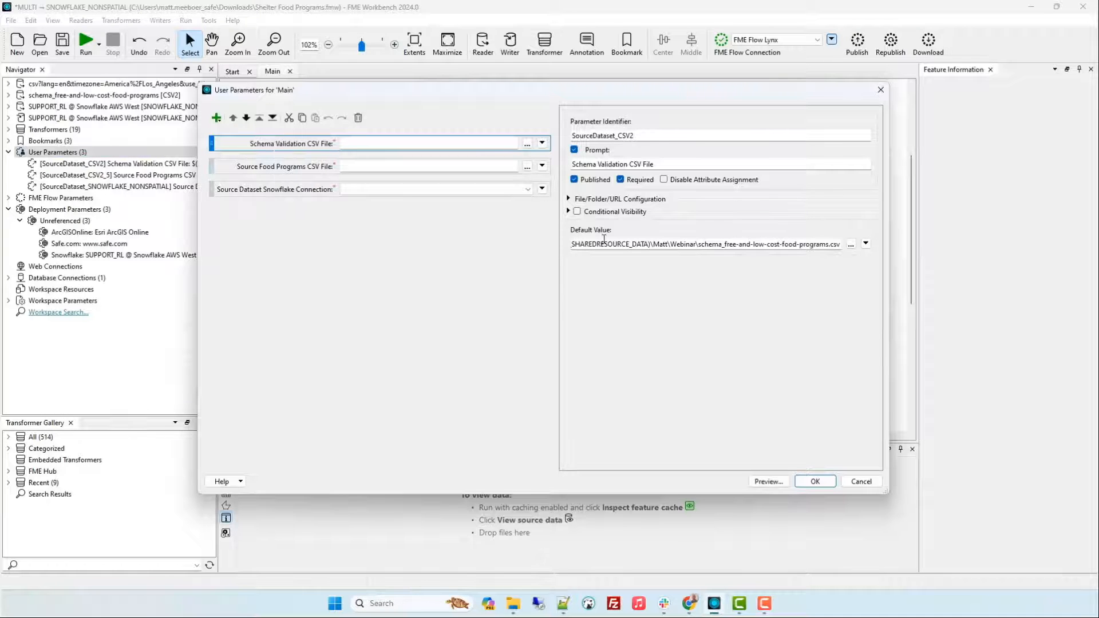
{"action": "left_click", "coordinate": [596, 244]}
{"action": "left_click", "coordinate": [595, 244]}
{"action": "left_click_drag", "start_coordinate": [596, 244], "coordinate": [560, 243]}
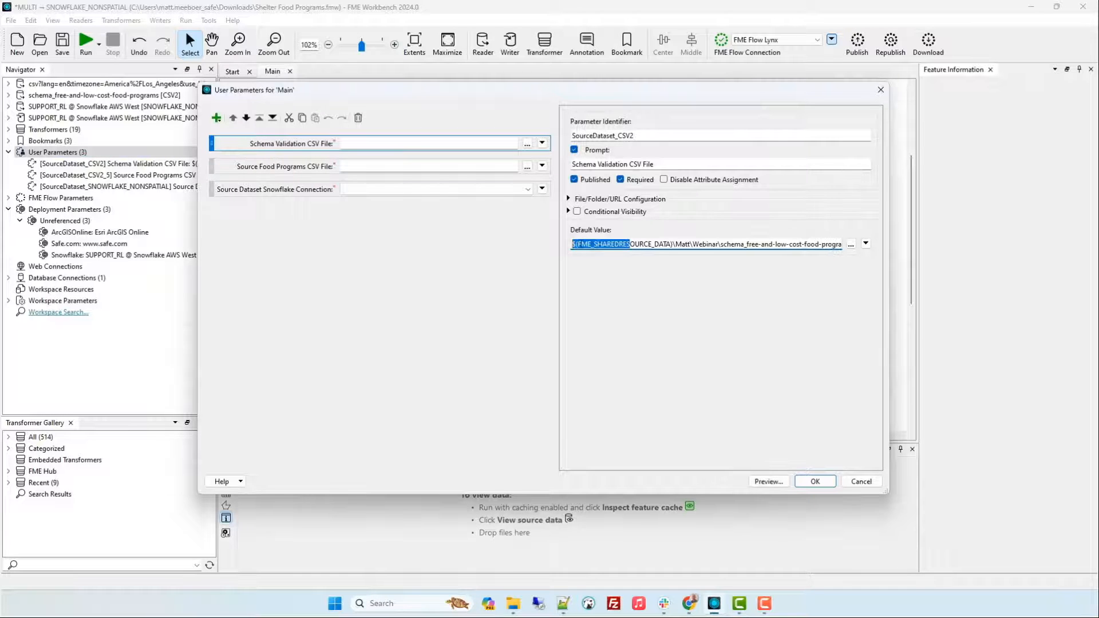
{"action": "left_click", "coordinate": [582, 245]}
{"action": "left_click_drag", "start_coordinate": [674, 245], "coordinate": [573, 243]}
Step: Look through the FME Flow parameters available for the Schema Validation CSV File default value, and leave the user parameters without saving changes
{"action": "left_click", "coordinate": [866, 244]}
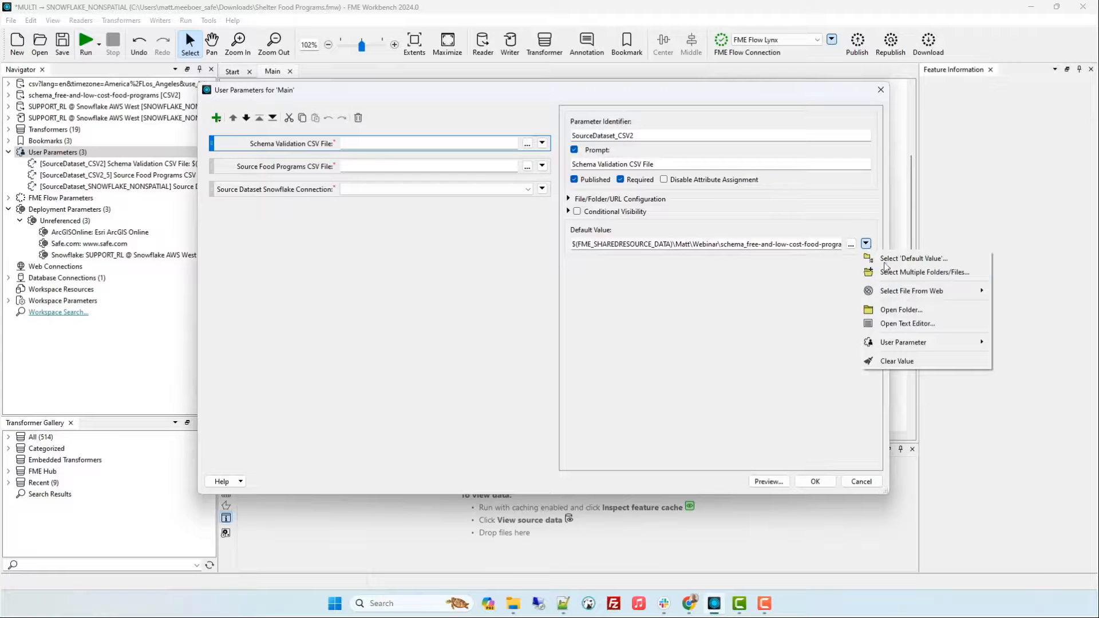
{"action": "mouse_move", "coordinate": [927, 343]}
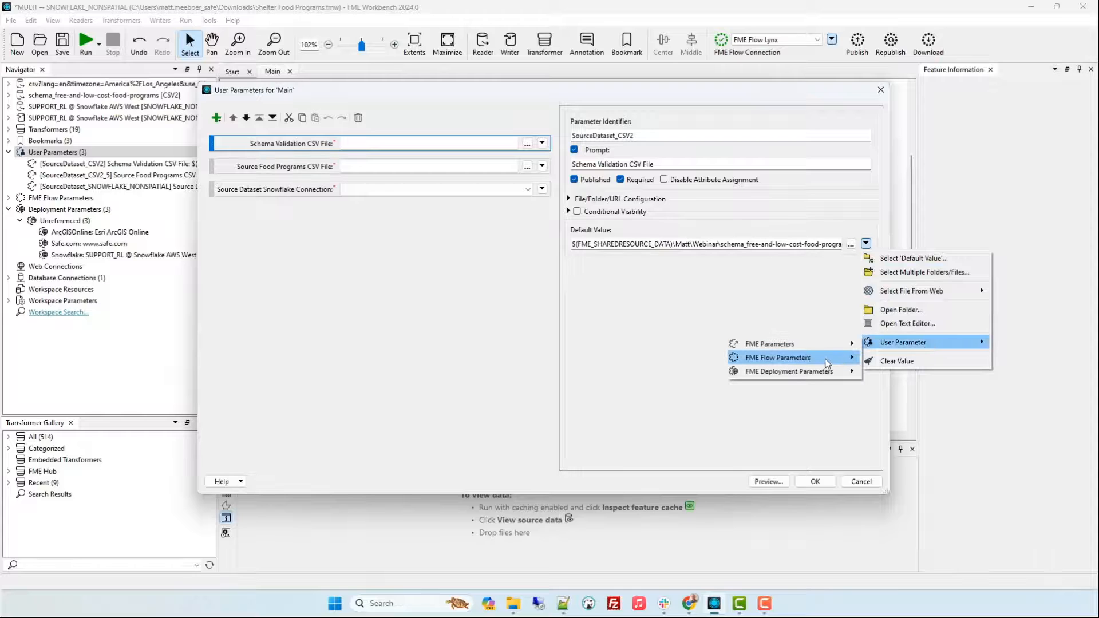
{"action": "mouse_move", "coordinate": [827, 363]}
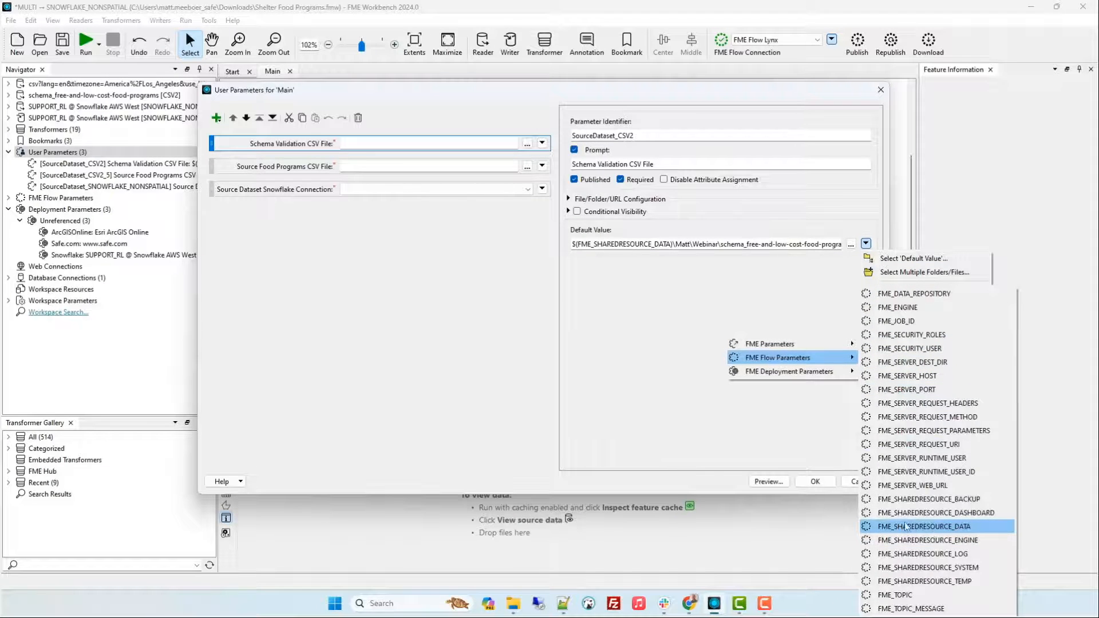
{"action": "left_click", "coordinate": [678, 450]}
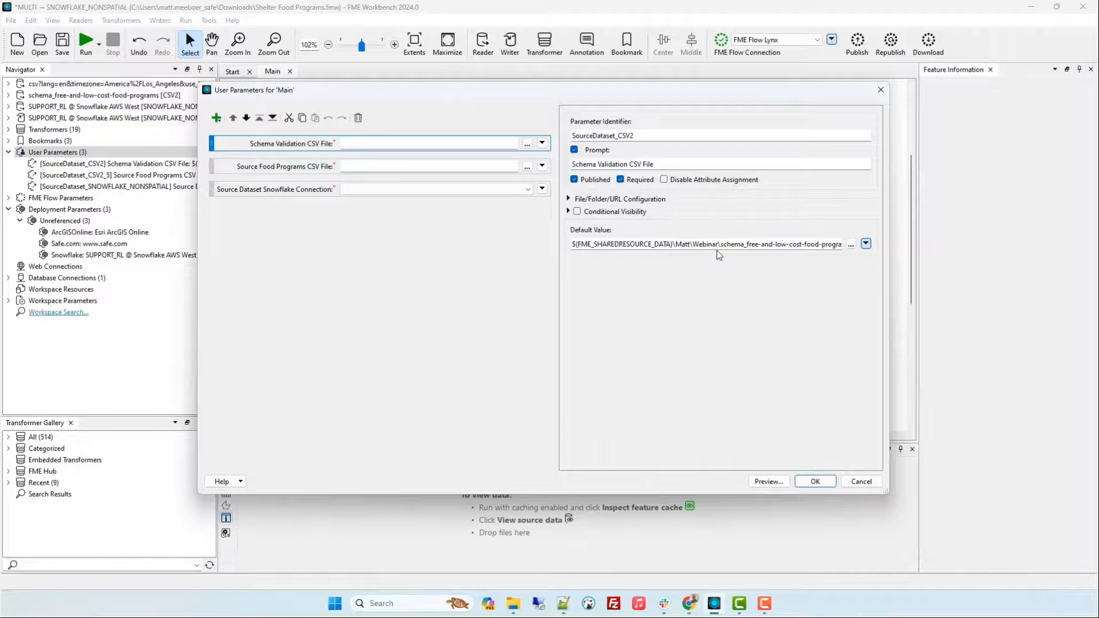
{"action": "triple_click", "coordinate": [772, 245]}
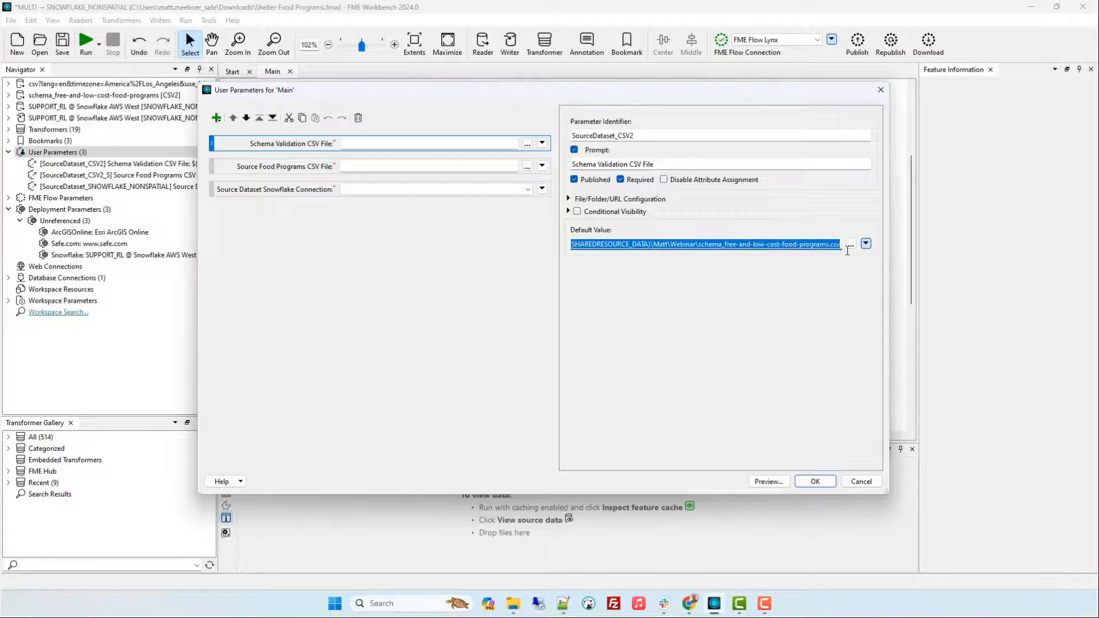
{"action": "left_click", "coordinate": [860, 482]}
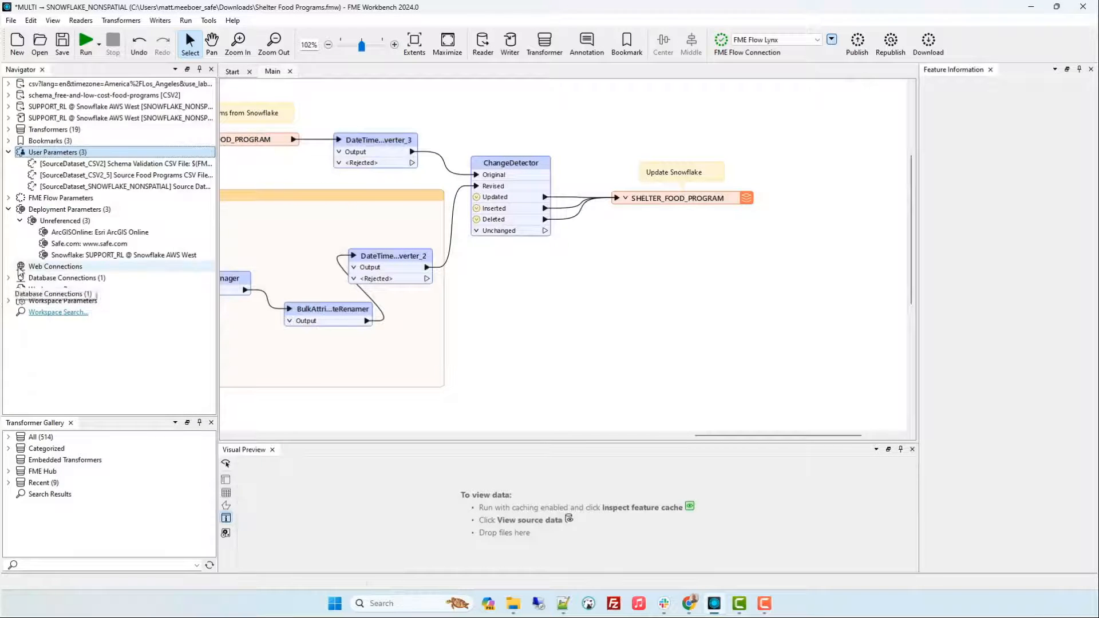
Step: Expand the FME Flow parameters and check the data directory defined for FME_SHAREDRESOURCE_DATA, without changing it
{"action": "left_click", "coordinate": [8, 198]}
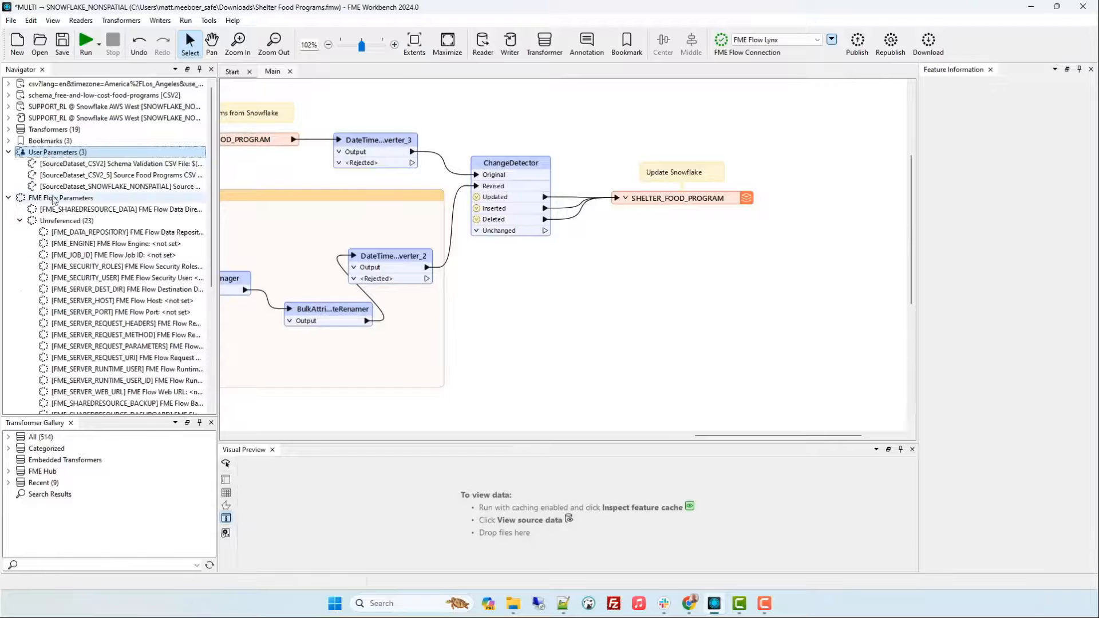
{"action": "left_click", "coordinate": [58, 209]}
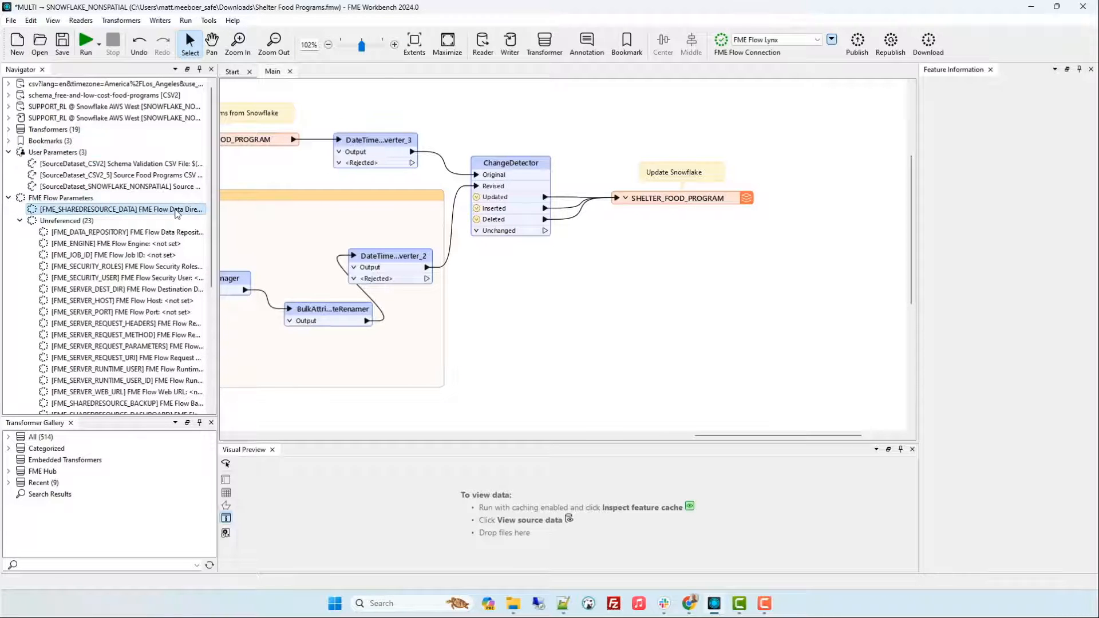
{"action": "double_click", "coordinate": [177, 211]}
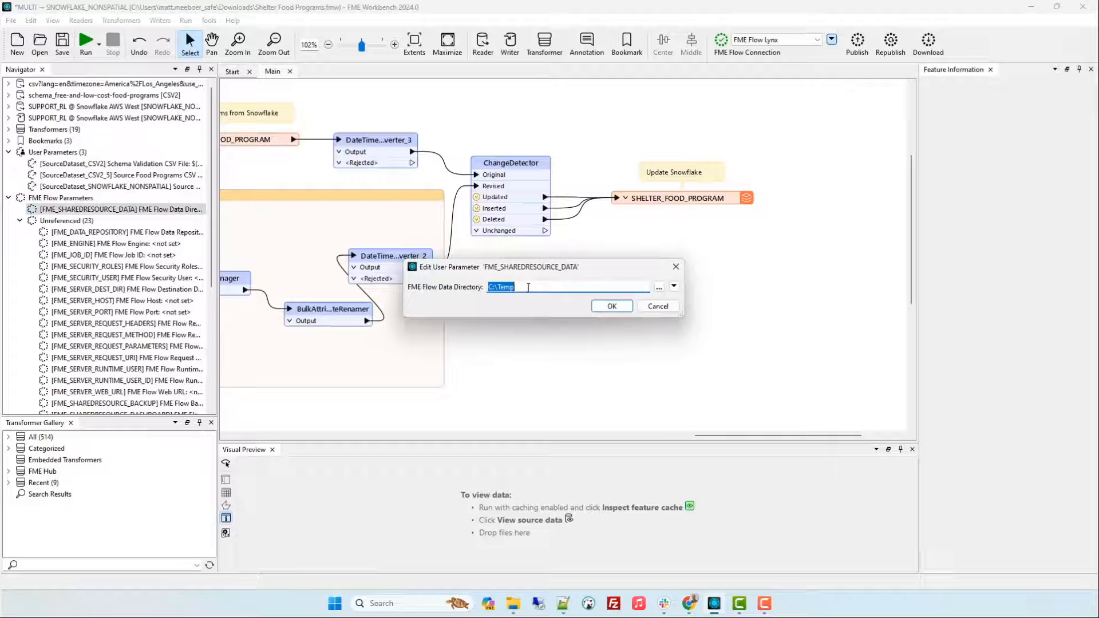
{"action": "left_click_drag", "start_coordinate": [526, 286], "coordinate": [410, 324]}
{"action": "left_click", "coordinate": [538, 285]}
{"action": "left_click", "coordinate": [657, 309]}
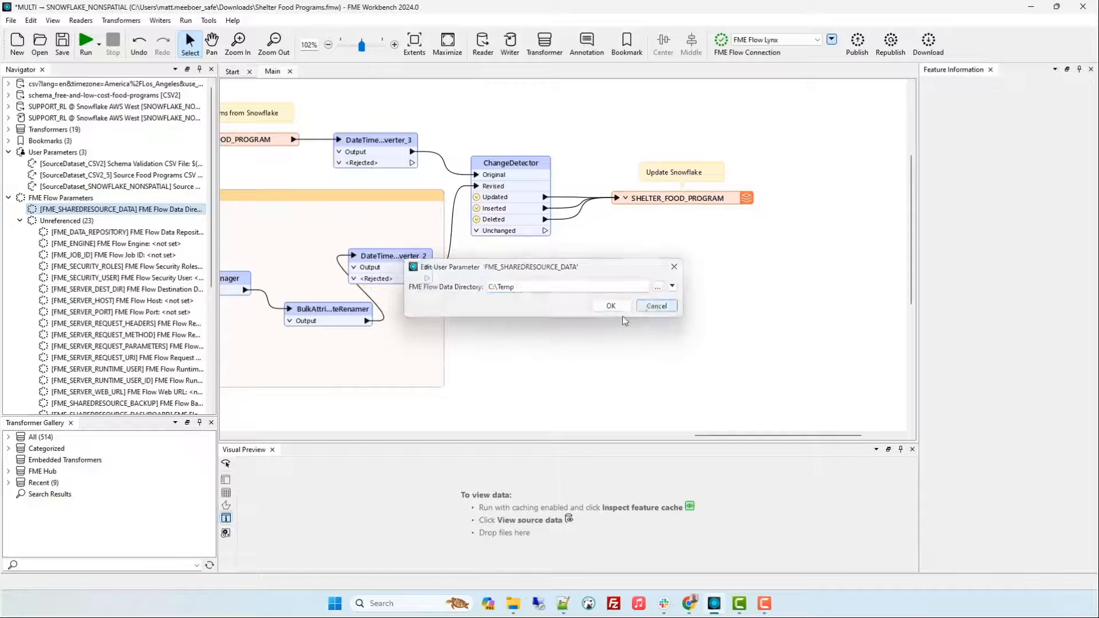
Step: Review the Source Food Programs CSV File and Source Dataset Snowflake Connection user parameters and their default values, and cancel without changes
{"action": "right_click", "coordinate": [59, 152]}
{"action": "left_click", "coordinate": [63, 160]}
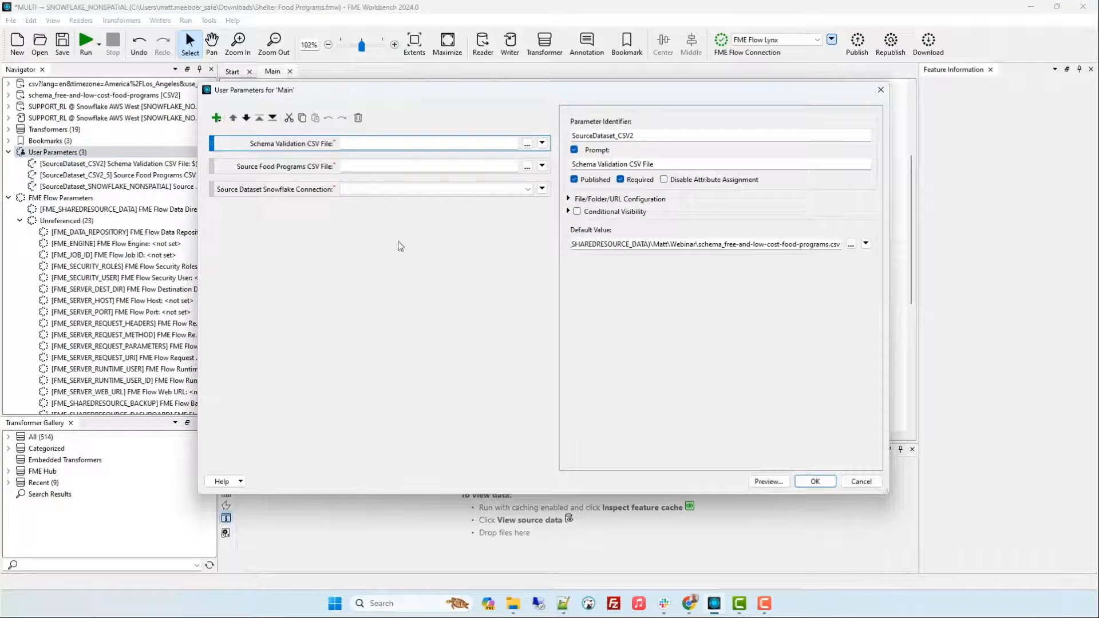
{"action": "left_click", "coordinate": [302, 167]}
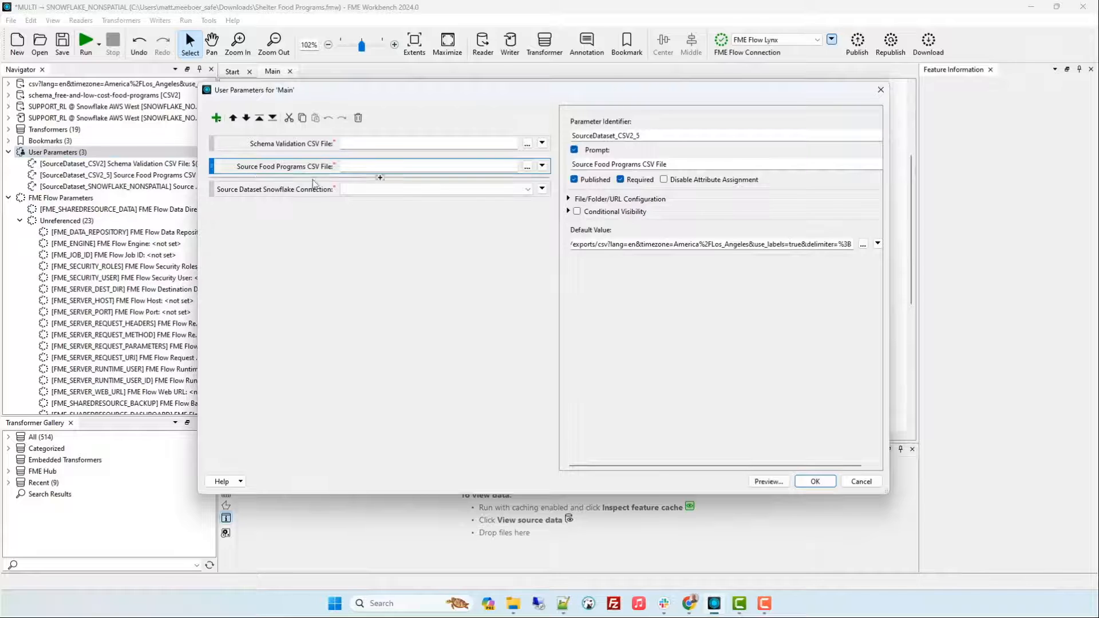
{"action": "left_click", "coordinate": [314, 187]}
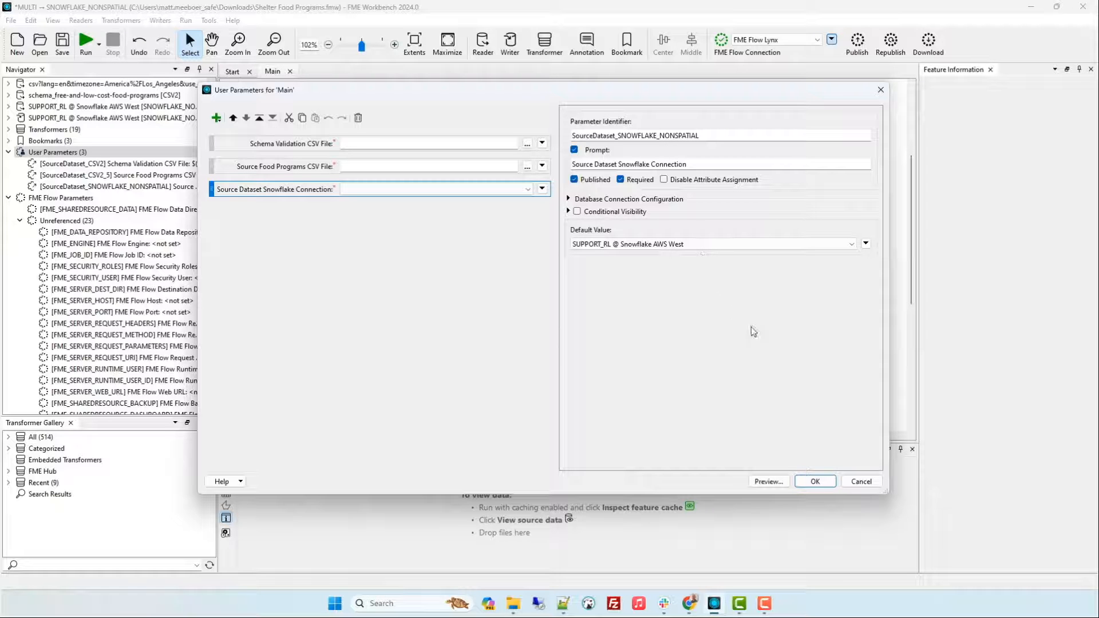
{"action": "left_click", "coordinate": [860, 481]}
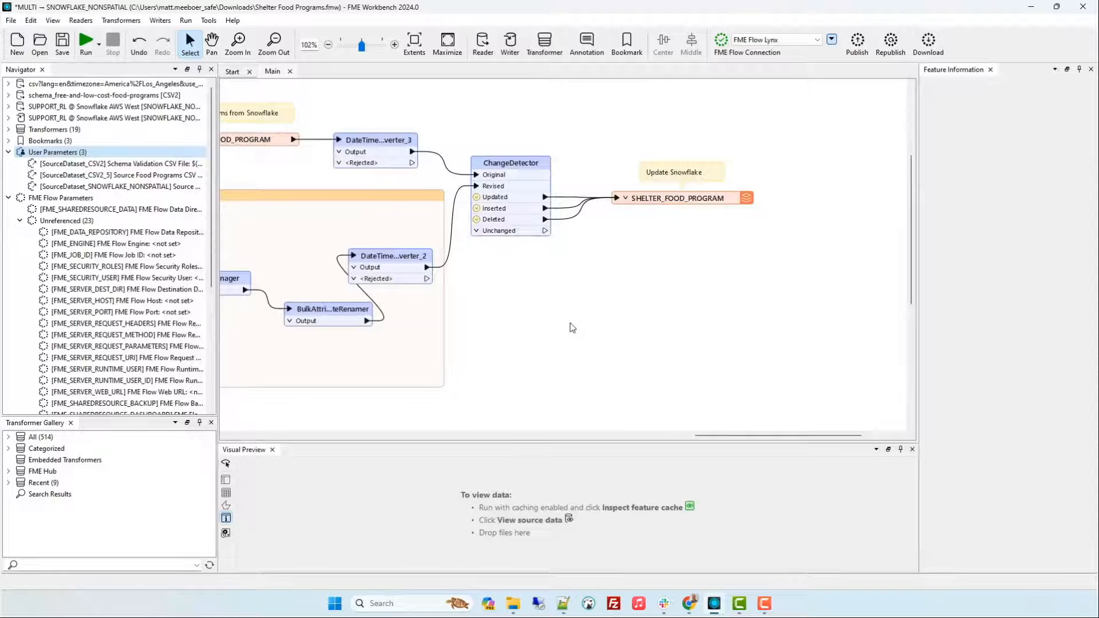
Step: Sync the FME Flow Lynx connection, and collapse the FME Flow and user parameter groups to focus on the deployment parameters
{"action": "left_click", "coordinate": [831, 39]}
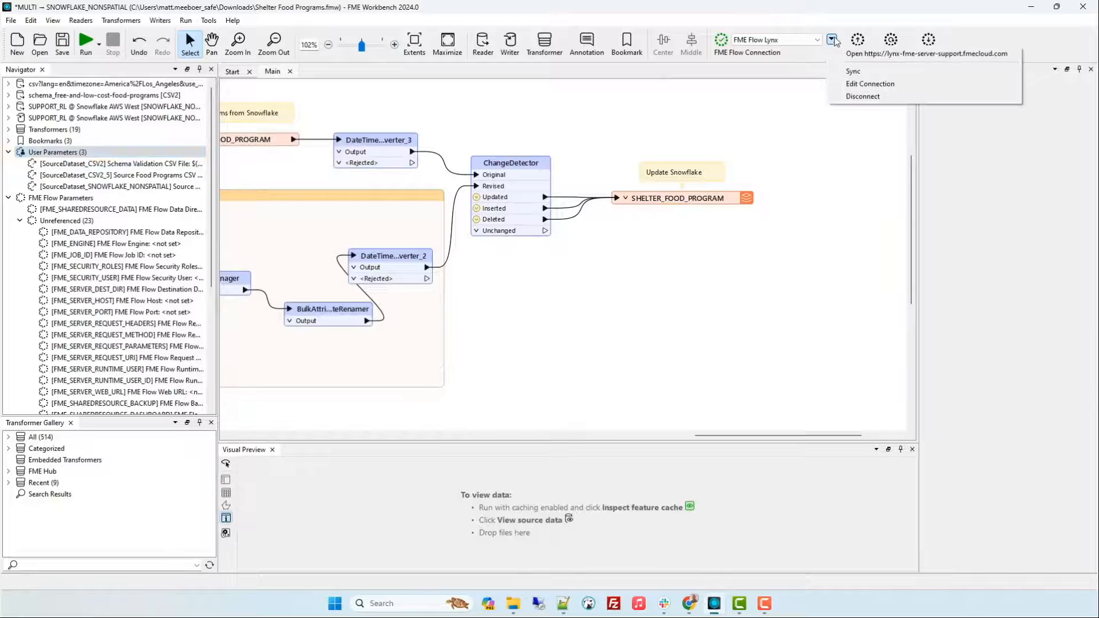
{"action": "left_click", "coordinate": [849, 71]}
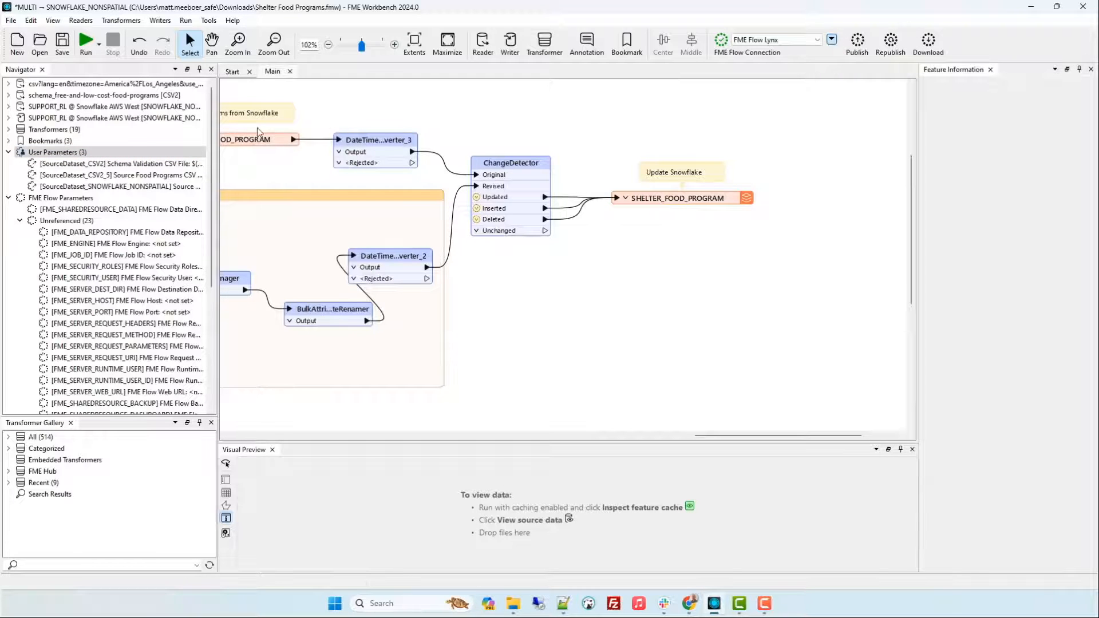
{"action": "left_click", "coordinate": [8, 198]}
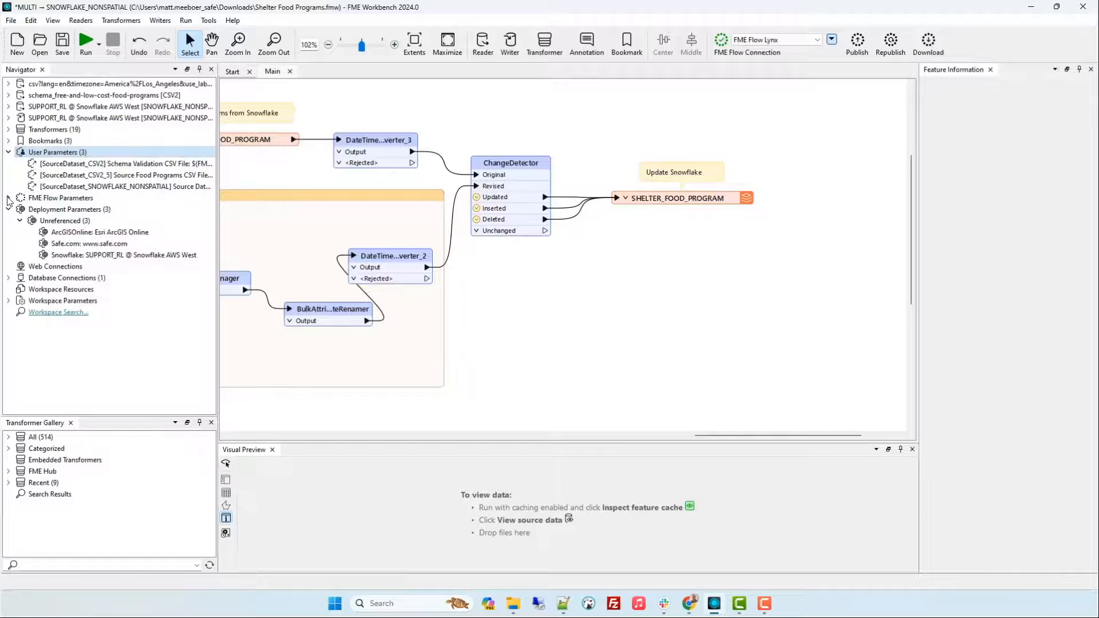
{"action": "left_click", "coordinate": [8, 151]}
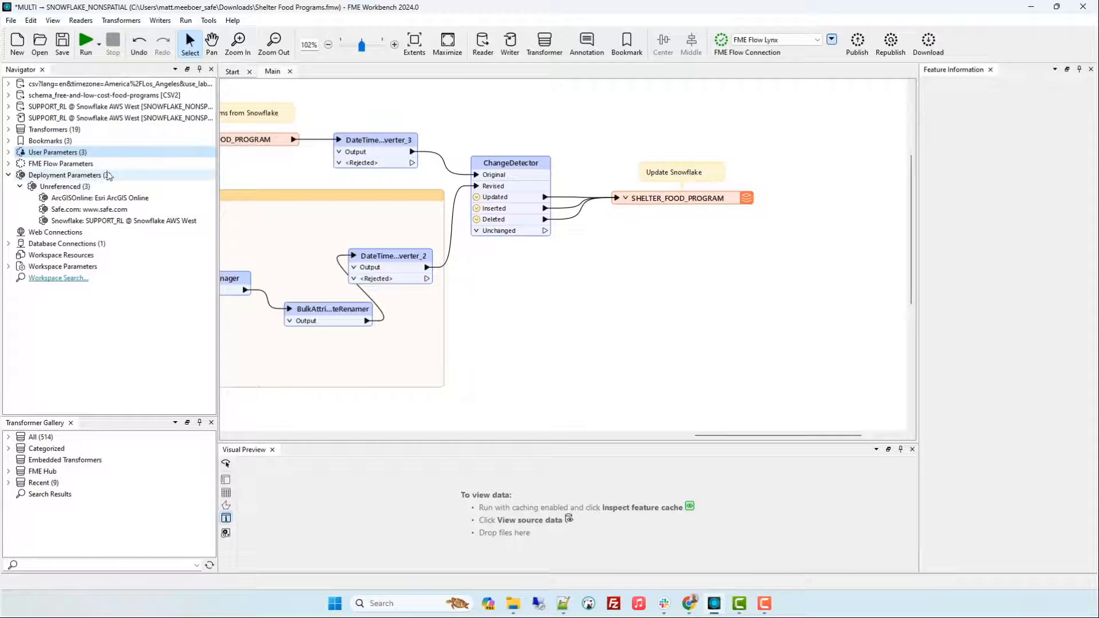
{"action": "left_click", "coordinate": [117, 188]}
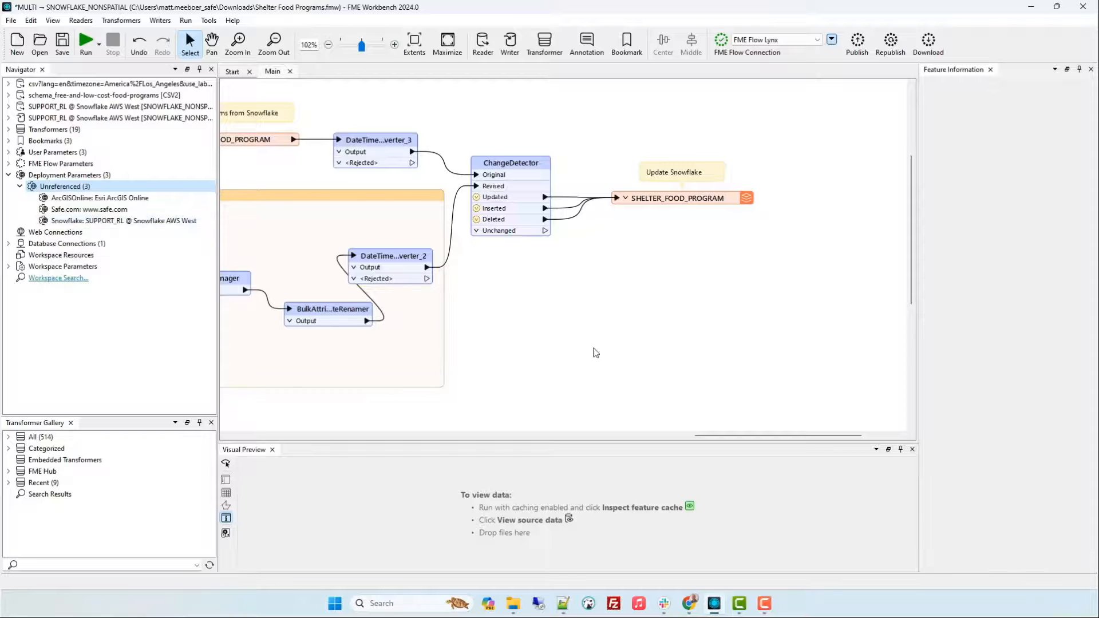
Step: View the Deployment Parameter Store in FME Flow in the browser, and return to FME Workbench to select the Snowflake deployment parameter
{"action": "left_click", "coordinate": [691, 605]}
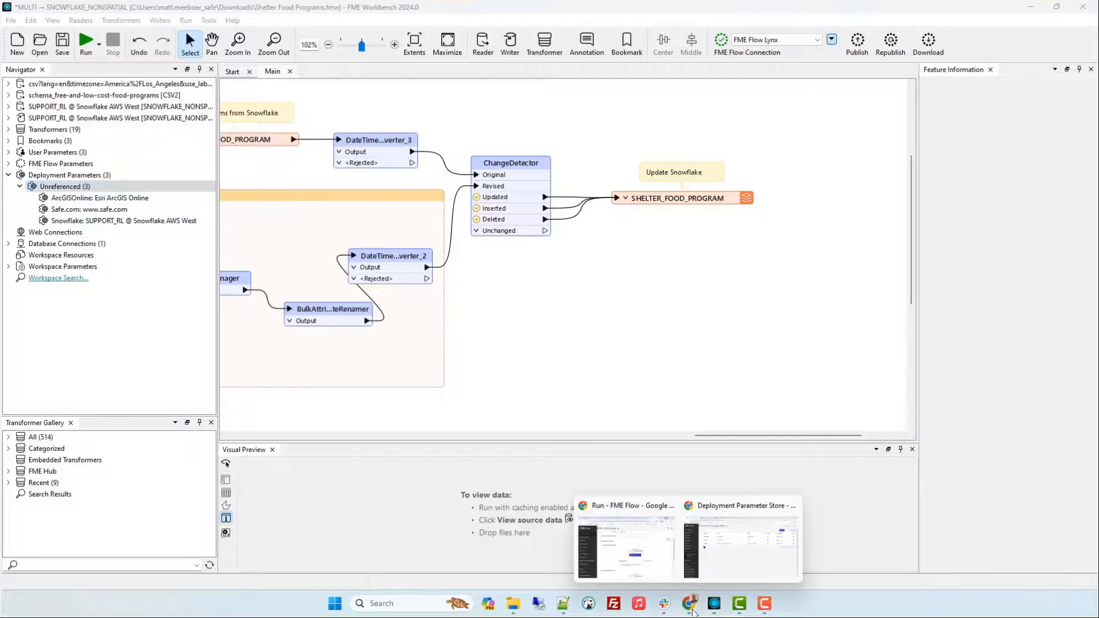
{"action": "left_click", "coordinate": [664, 573]}
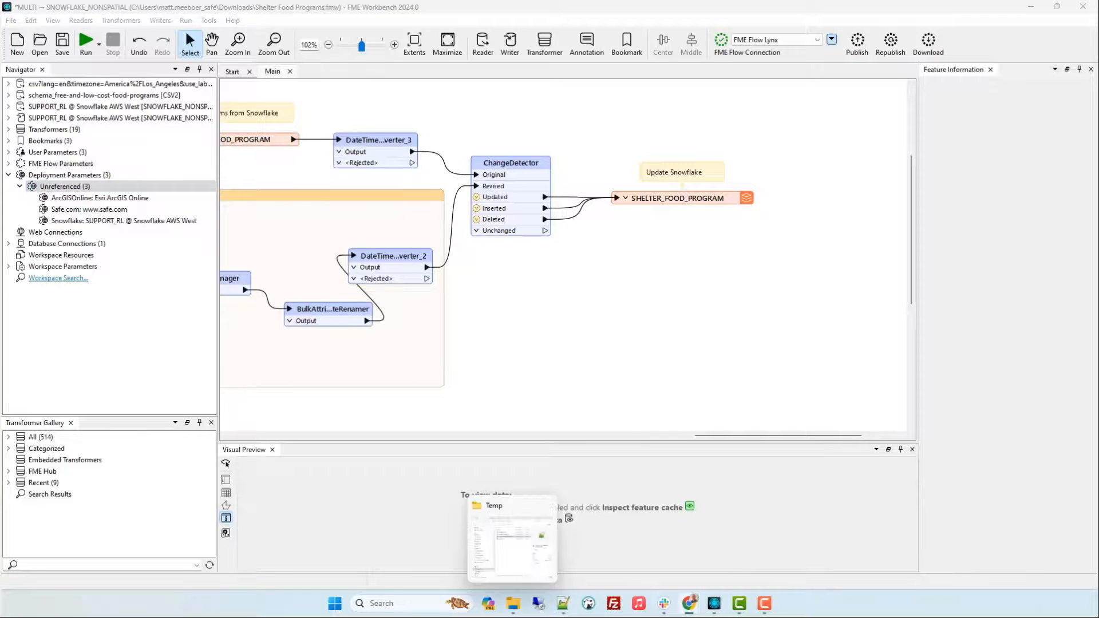
{"action": "mouse_move", "coordinate": [689, 605]}
{"action": "left_click", "coordinate": [708, 556]}
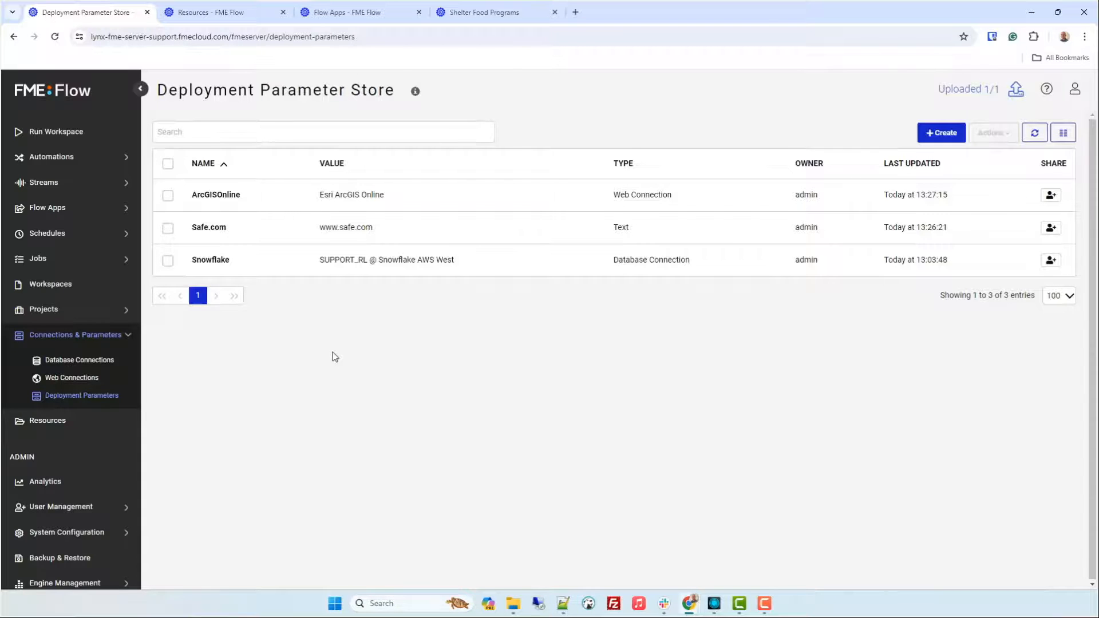
{"action": "left_click", "coordinate": [744, 518]}
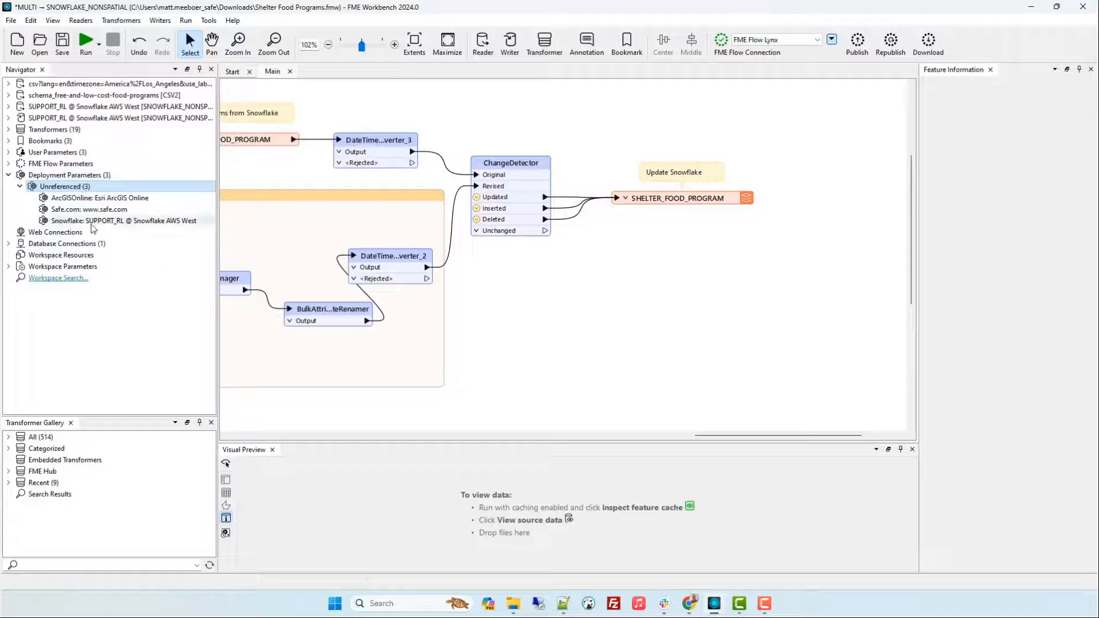
{"action": "left_click", "coordinate": [122, 222]}
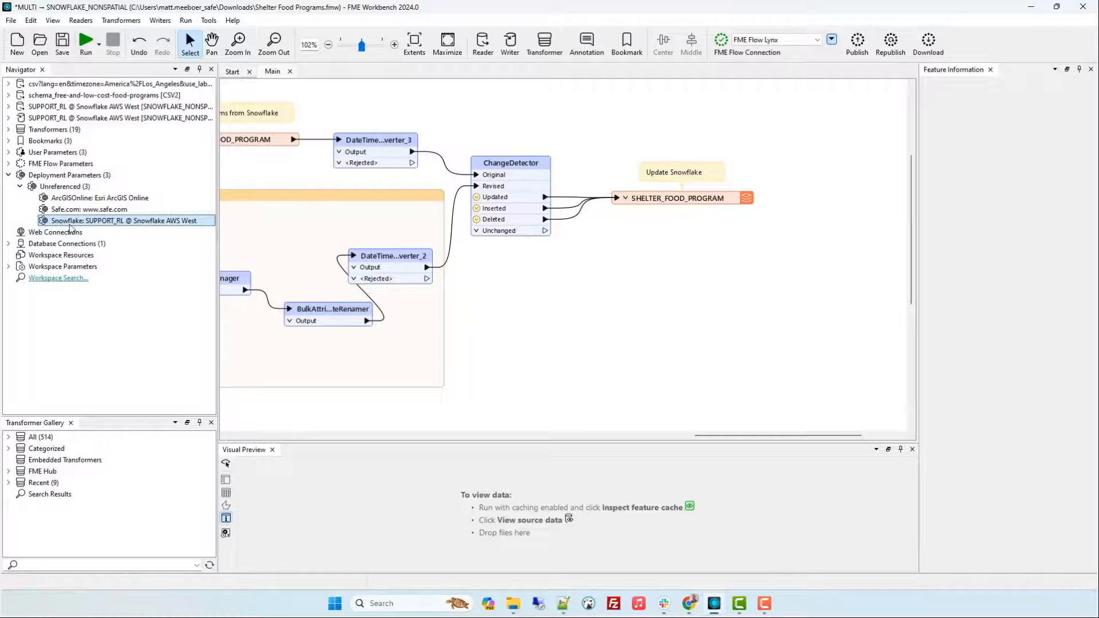
Step: Set the default value of the Source Dataset Snowflake Connection user parameter to the Snowflake deployment parameter
{"action": "left_click", "coordinate": [47, 152]}
{"action": "right_click", "coordinate": [38, 153]}
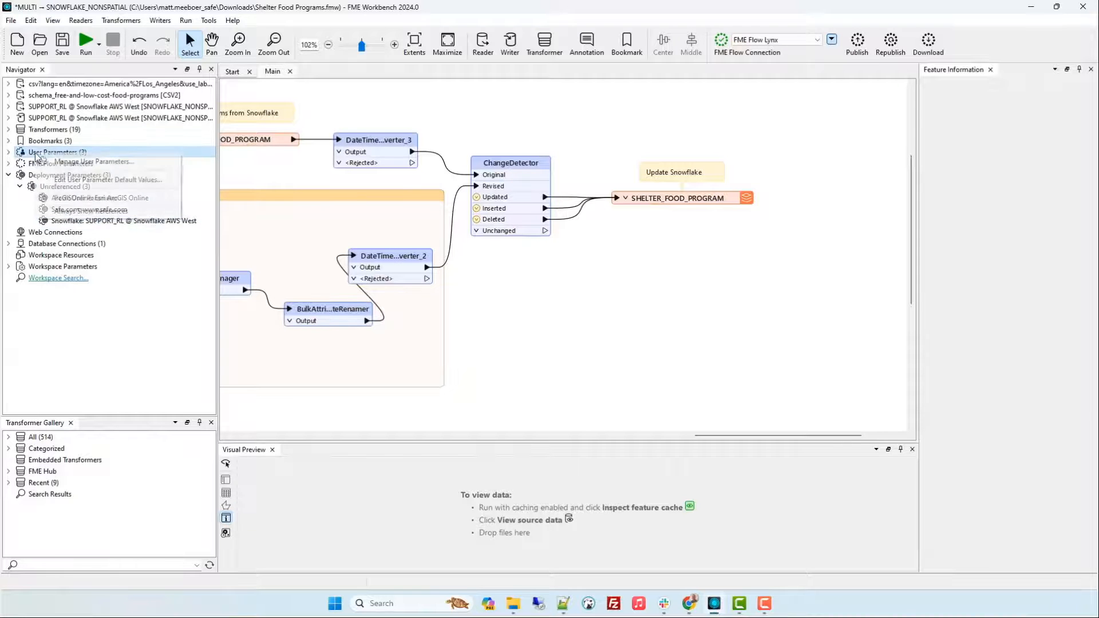
{"action": "left_click", "coordinate": [86, 161]}
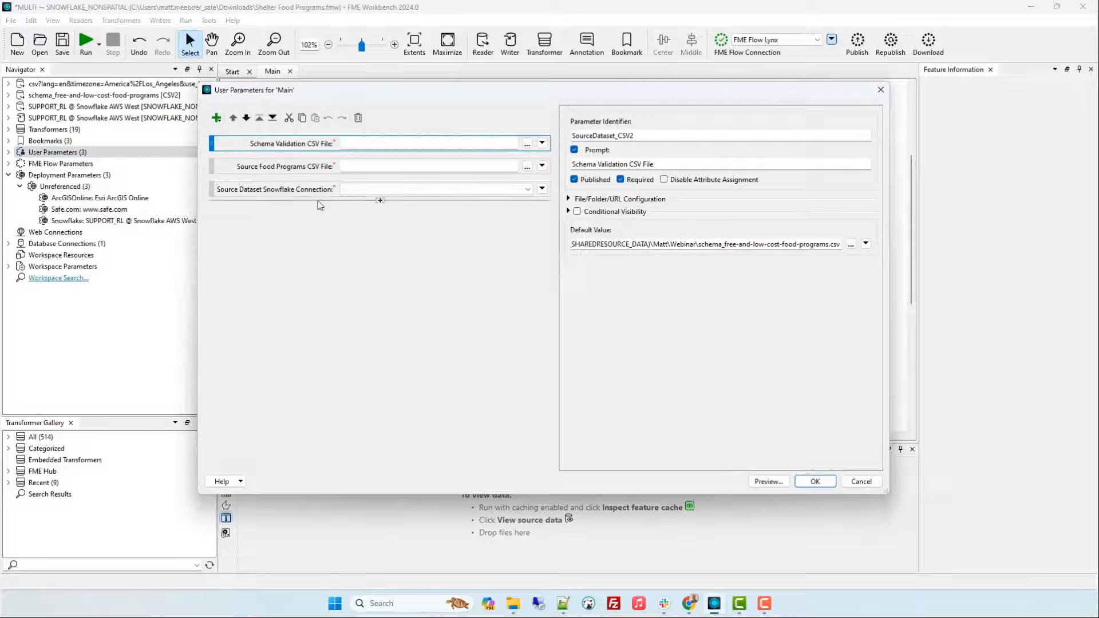
{"action": "left_click", "coordinate": [866, 243]}
{"action": "mouse_move", "coordinate": [898, 277]}
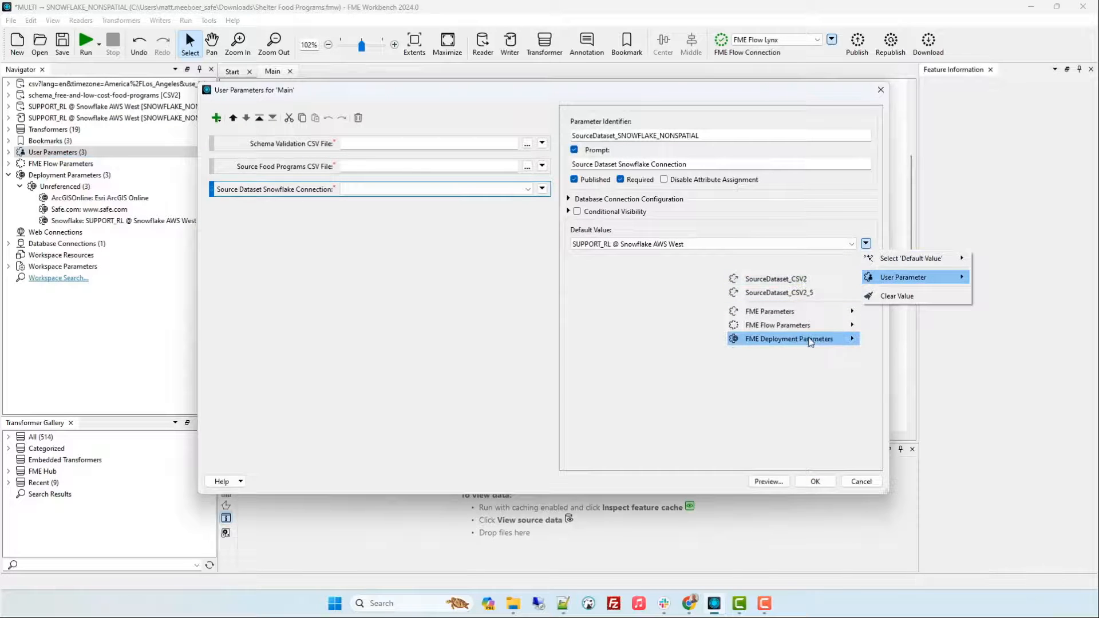
{"action": "mouse_move", "coordinate": [819, 339]}
{"action": "left_click", "coordinate": [914, 359]}
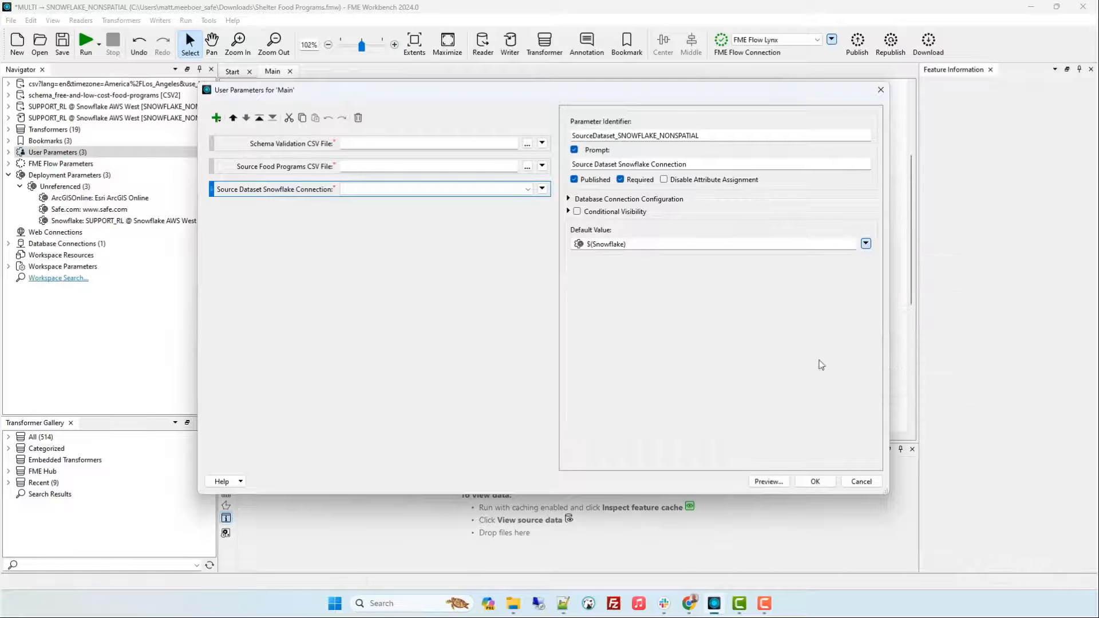
{"action": "left_click", "coordinate": [815, 481]}
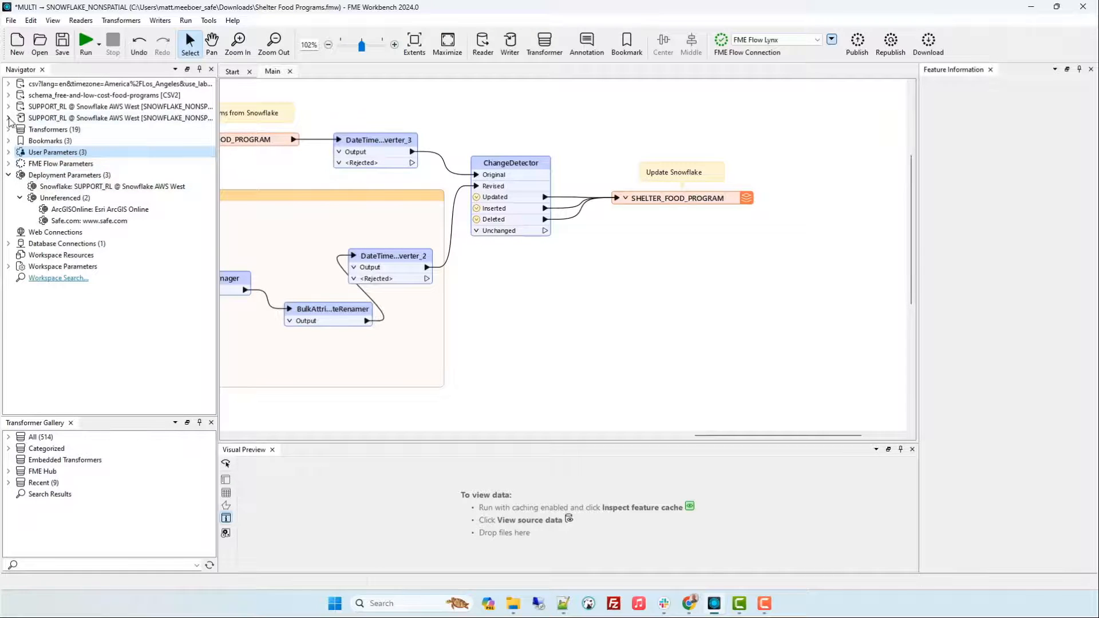
Step: Expand the two Snowflake datasets in the Navigator and check which connection parameter each is linked to
{"action": "left_click", "coordinate": [8, 118]}
{"action": "left_click", "coordinate": [8, 107]}
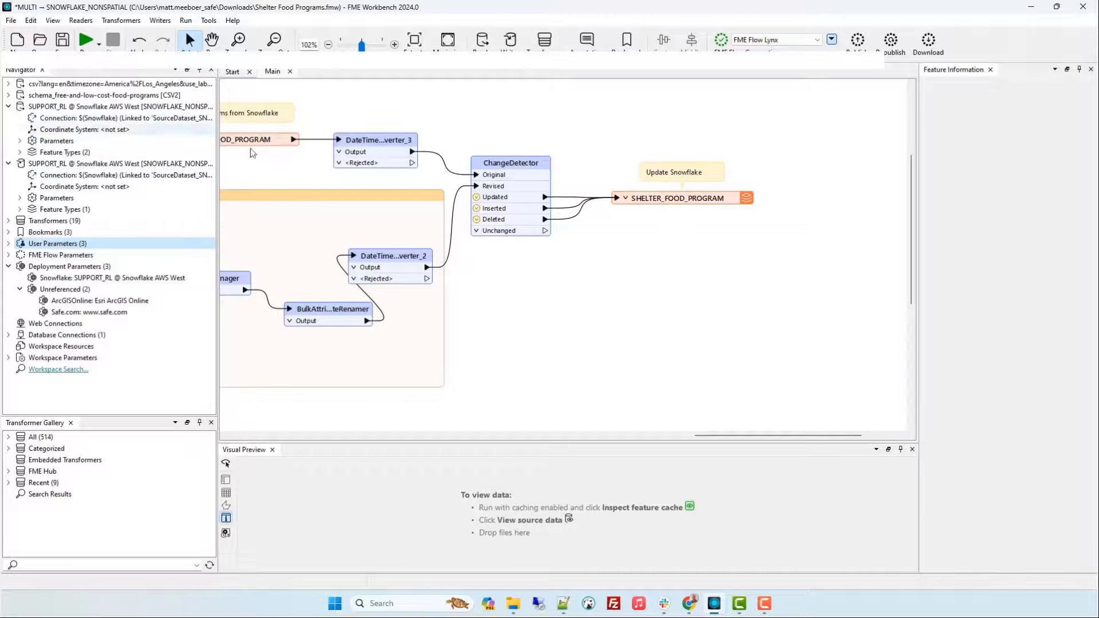
{"action": "left_click", "coordinate": [566, 282]}
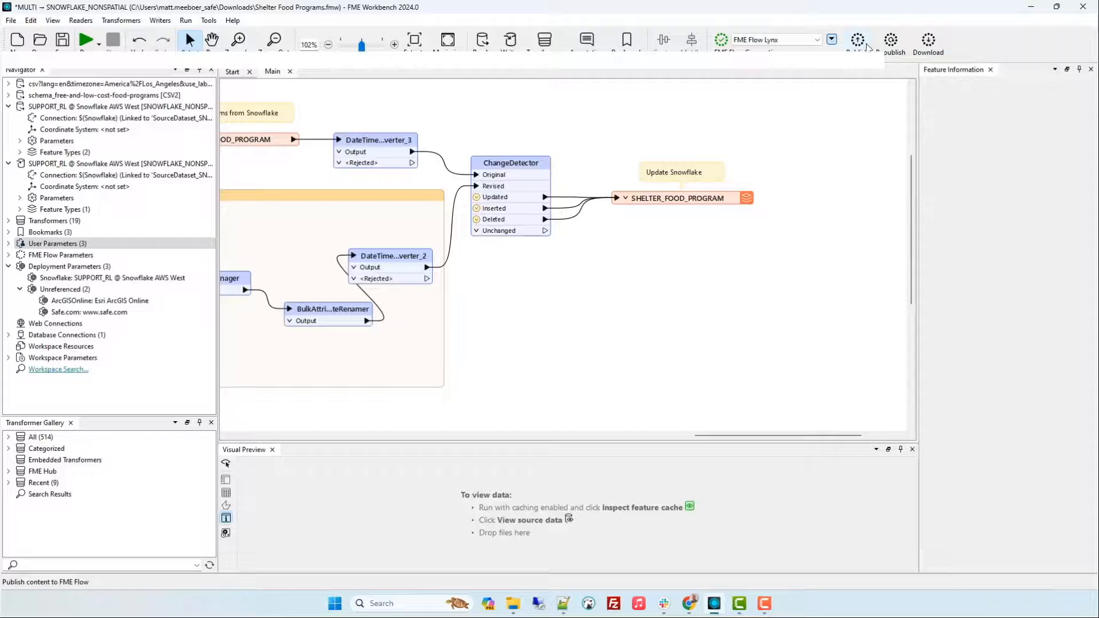
Step: Switch to FME Flow in the browser and view the Webinar data folder in Resources
{"action": "left_click", "coordinate": [865, 46]}
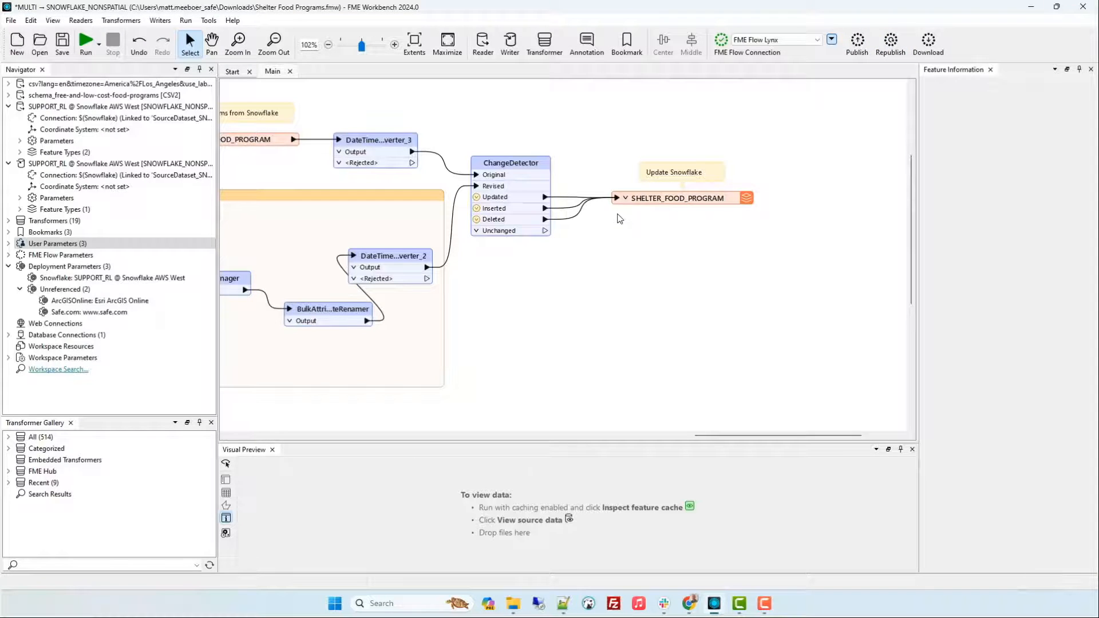
{"action": "left_click", "coordinate": [1031, 8]}
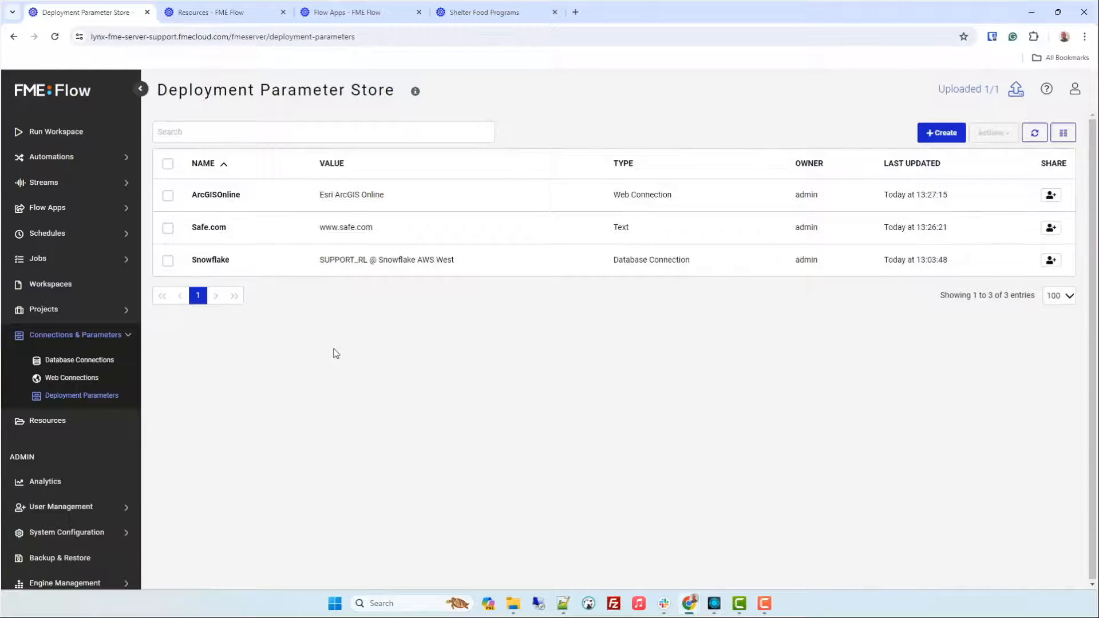
{"action": "left_click", "coordinate": [221, 21]}
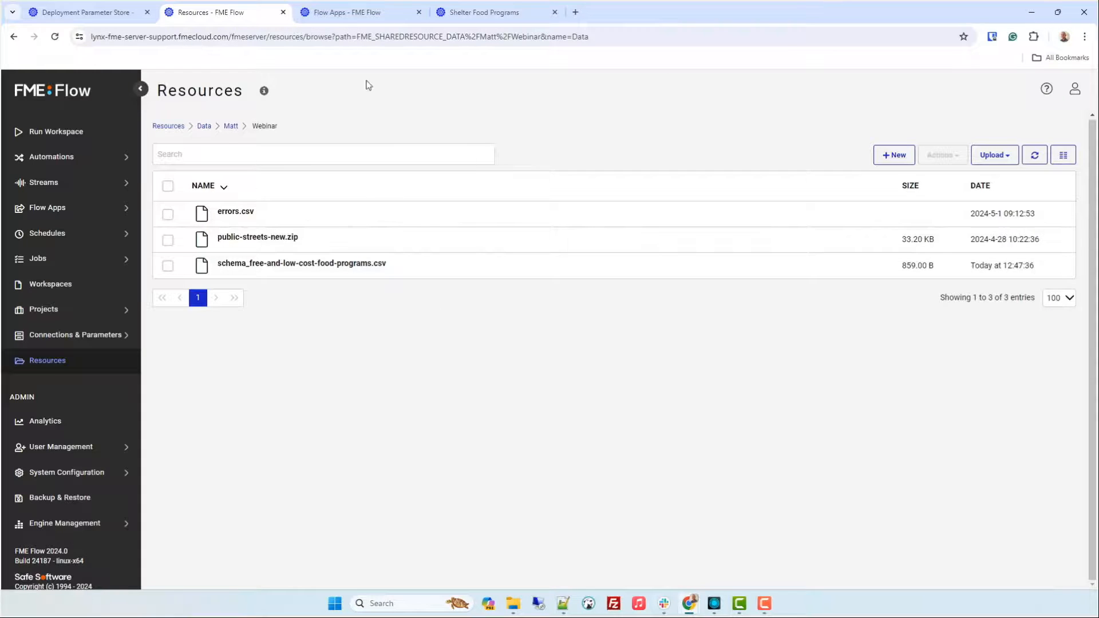
Step: Review the Shelter Food Programs workspace app's parameters, including the schema file's resource path, the Snowflake connection and the Show in App options
{"action": "left_click", "coordinate": [340, 12]}
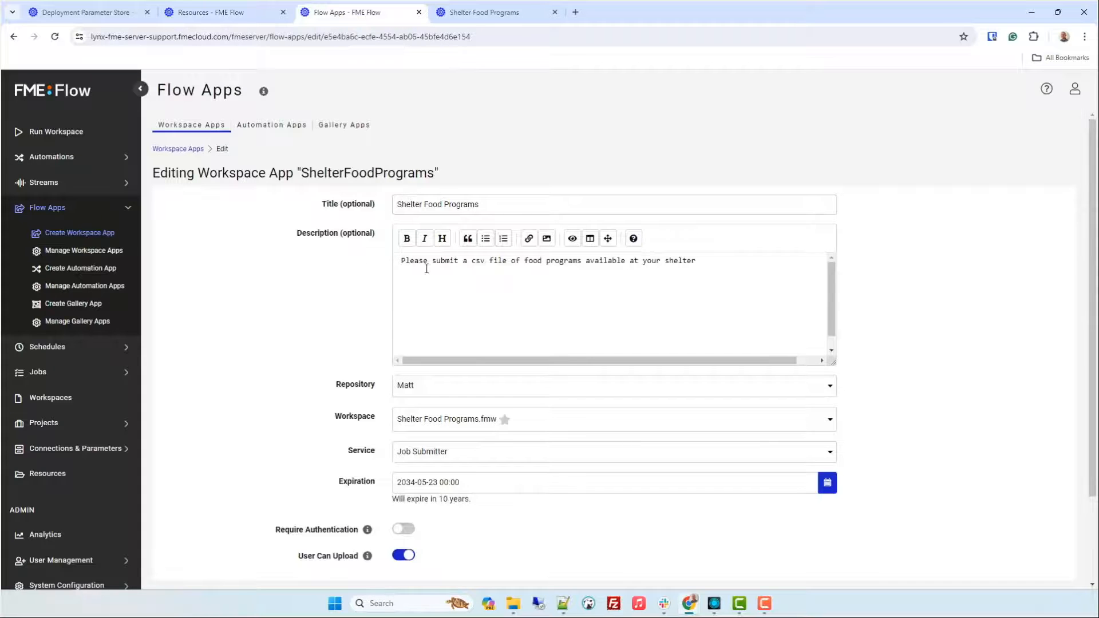
{"action": "scroll", "coordinate": [337, 304], "scroll_direction": "down", "scroll_amount": 2}
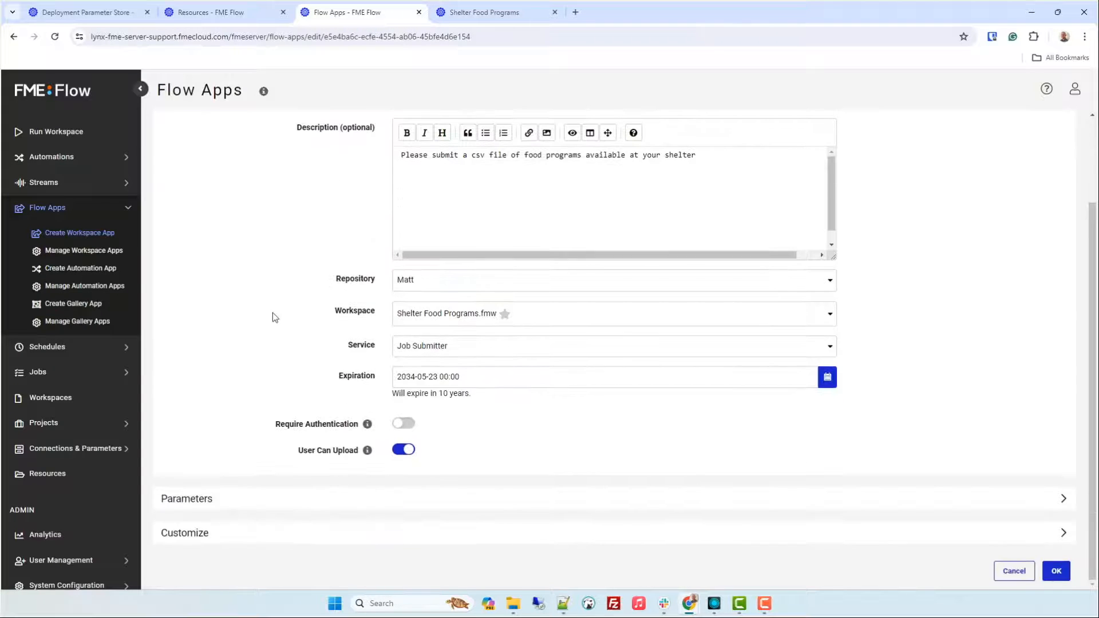
{"action": "left_click", "coordinate": [233, 504]}
{"action": "scroll", "coordinate": [229, 422], "scroll_direction": "down", "scroll_amount": 5}
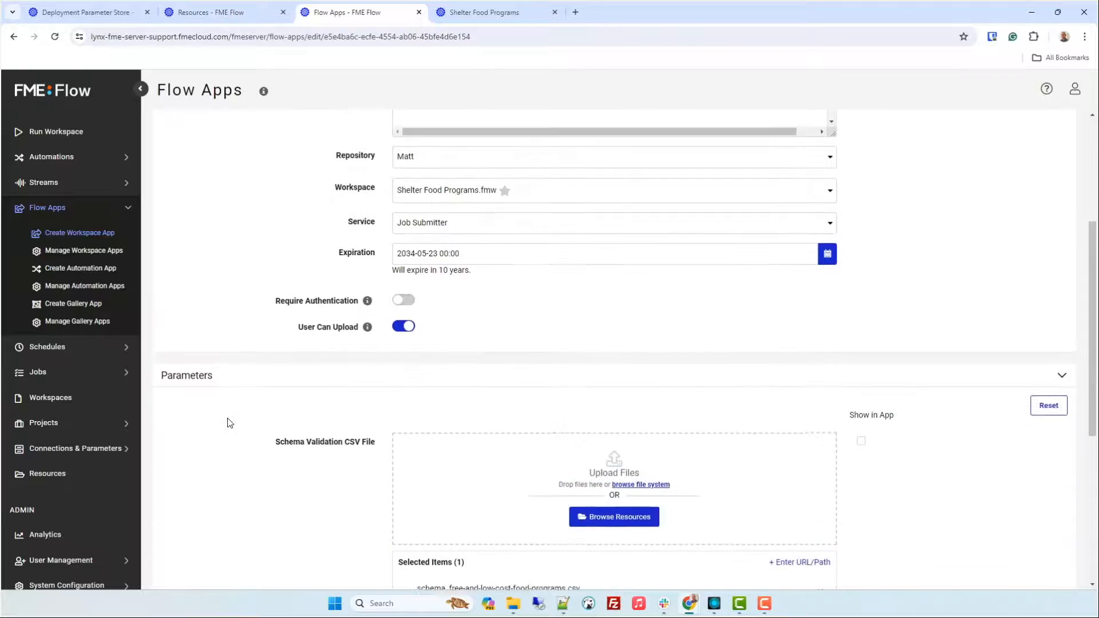
{"action": "scroll", "coordinate": [232, 424], "scroll_direction": "down", "scroll_amount": 1}
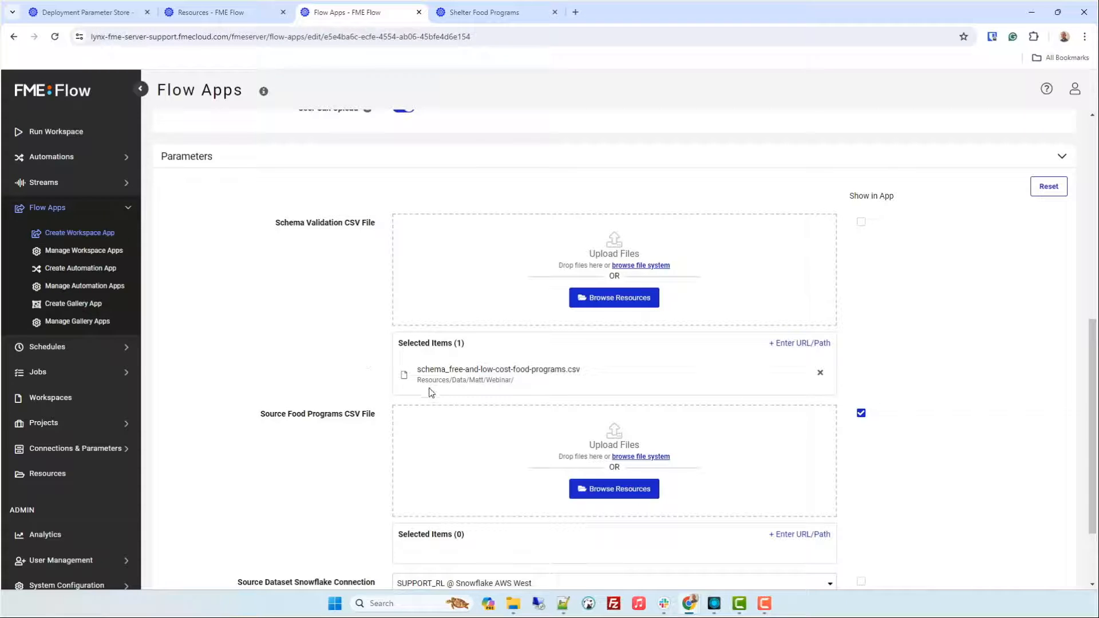
{"action": "left_click_drag", "start_coordinate": [417, 379], "coordinate": [521, 378]}
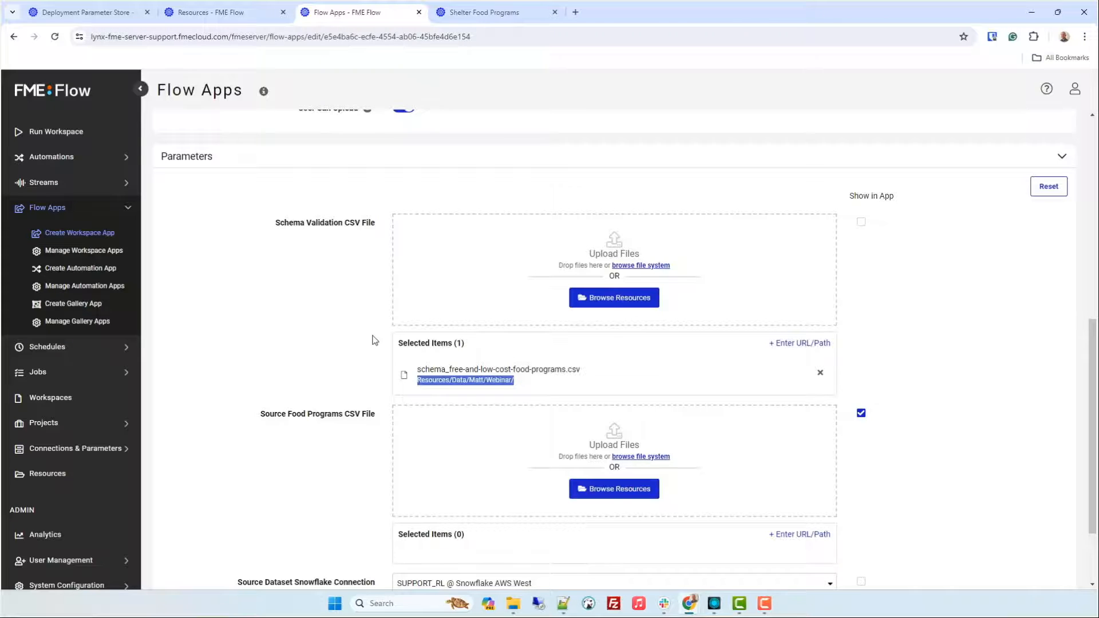
{"action": "scroll", "coordinate": [369, 342], "scroll_direction": "down", "scroll_amount": 2}
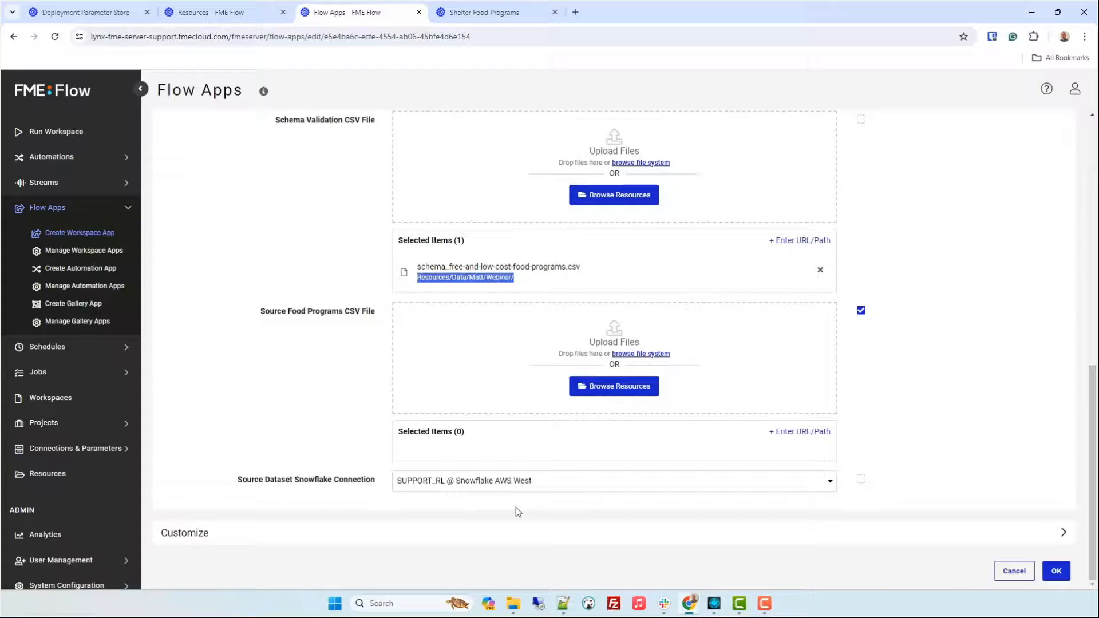
Step: Check the Snowflake entry in the Deployment Parameter Store, and return to Flow Apps to save the Shelter Food Programs workspace app
{"action": "left_click", "coordinate": [105, 12]}
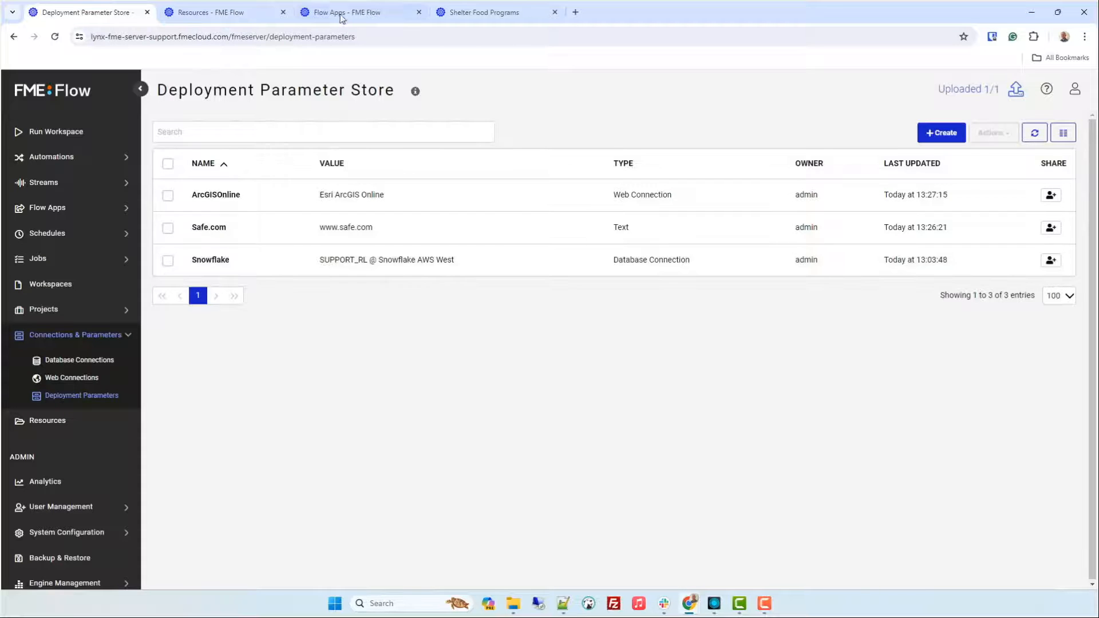
{"action": "left_click", "coordinate": [338, 12]}
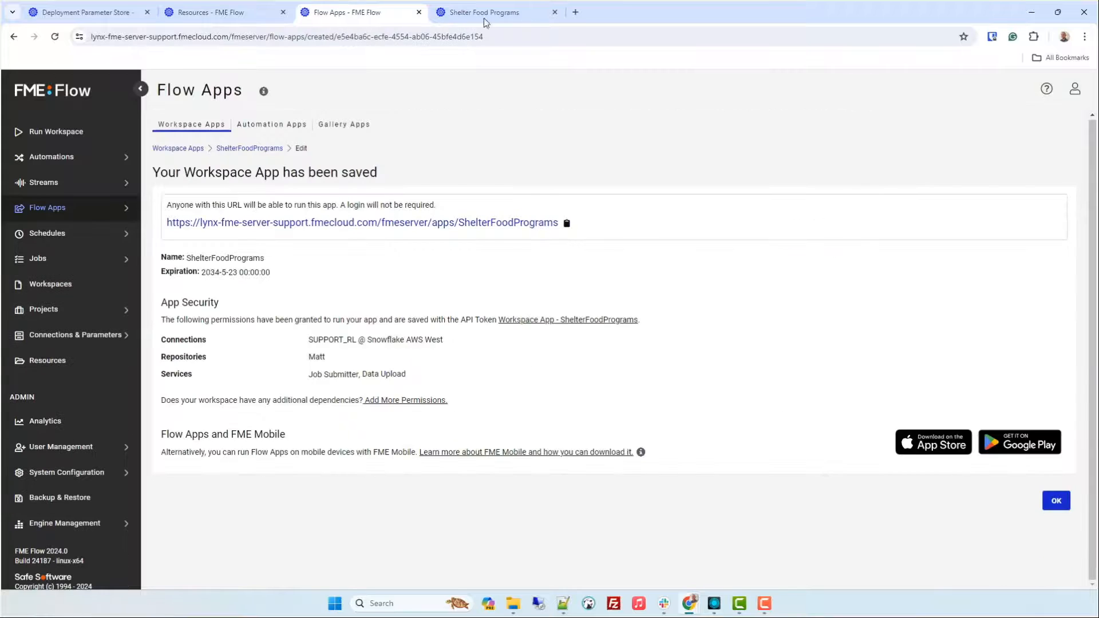
Step: Open the Shelter Food Programs app and upload free-and-low-cost-food-programs.csv as the Source Food Programs CSV File
{"action": "left_click", "coordinate": [510, 14]}
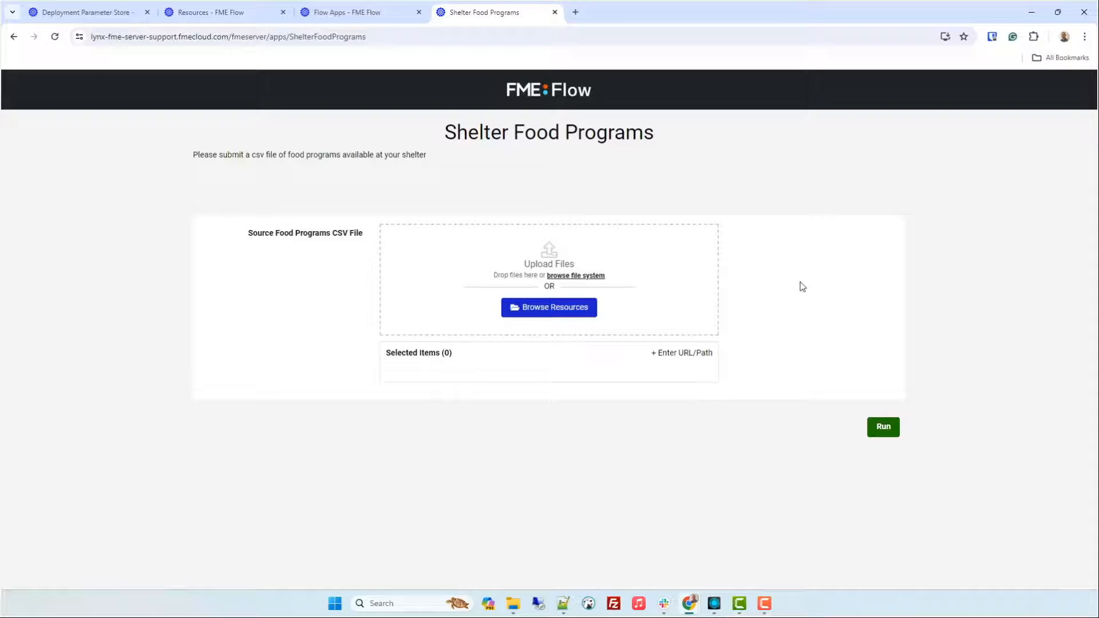
{"action": "left_click", "coordinate": [513, 603]}
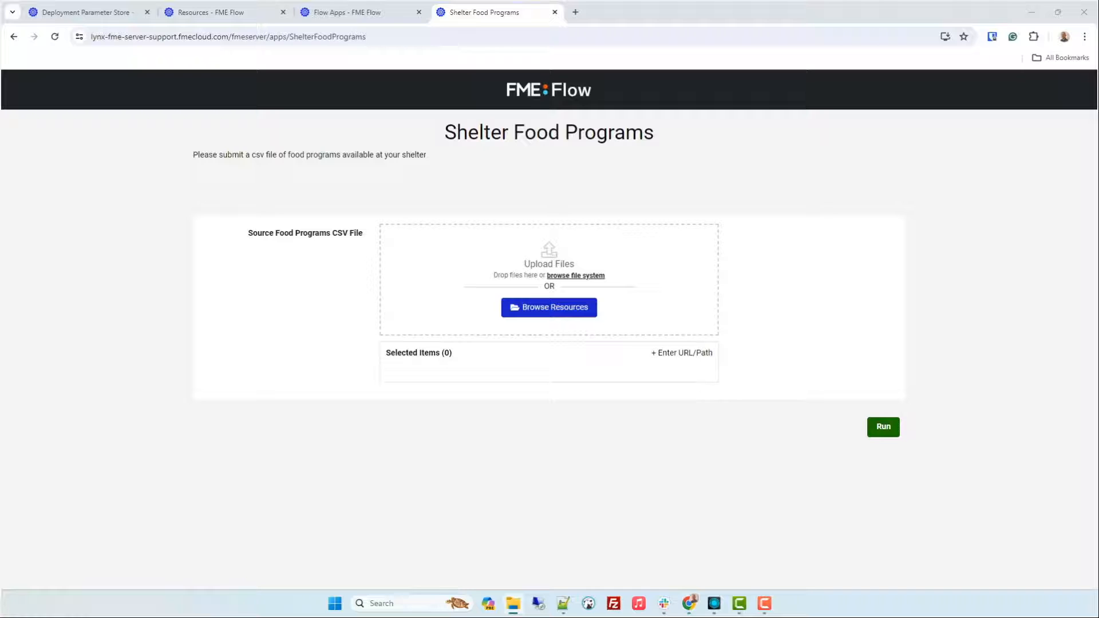
{"action": "left_click_drag", "start_coordinate": [0, 567], "coordinate": [160, 281]}
{"action": "left_click_drag", "start_coordinate": [73, 438], "coordinate": [575, 295]}
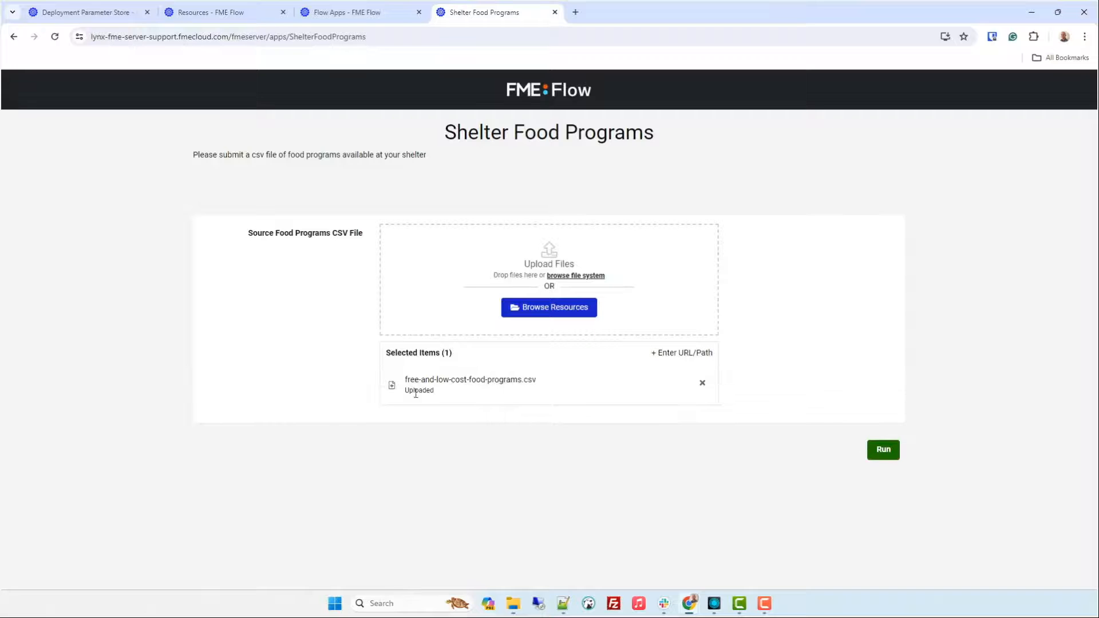
Step: Check the app's temporary uploads, keep the uploaded CSV file selected, and run the Shelter Food Programs app
{"action": "left_click", "coordinate": [560, 312]}
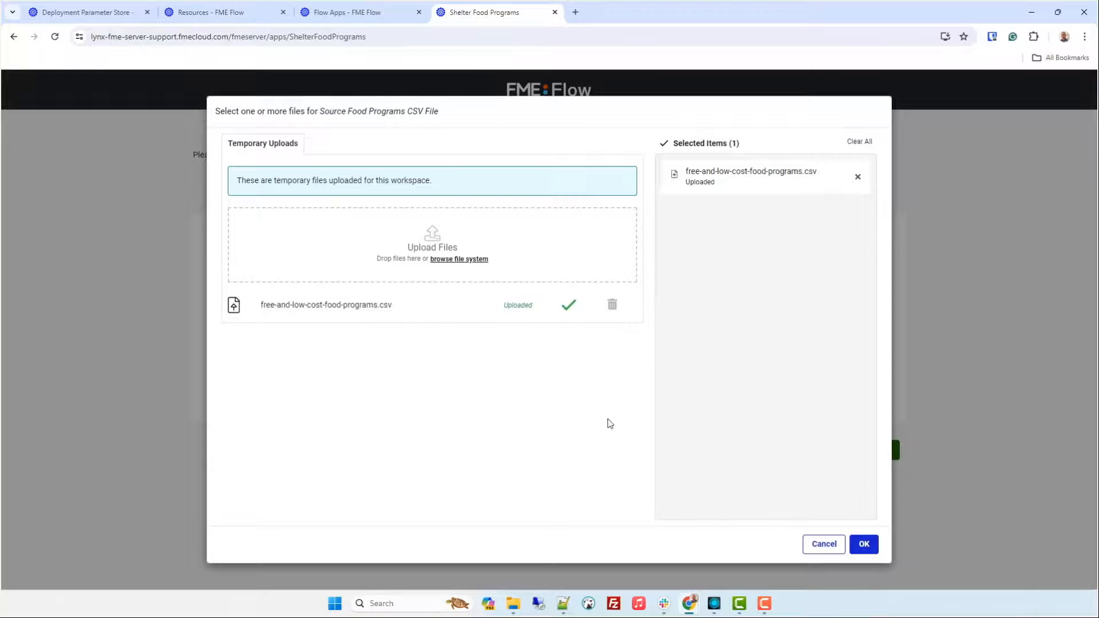
{"action": "left_click", "coordinate": [862, 547]}
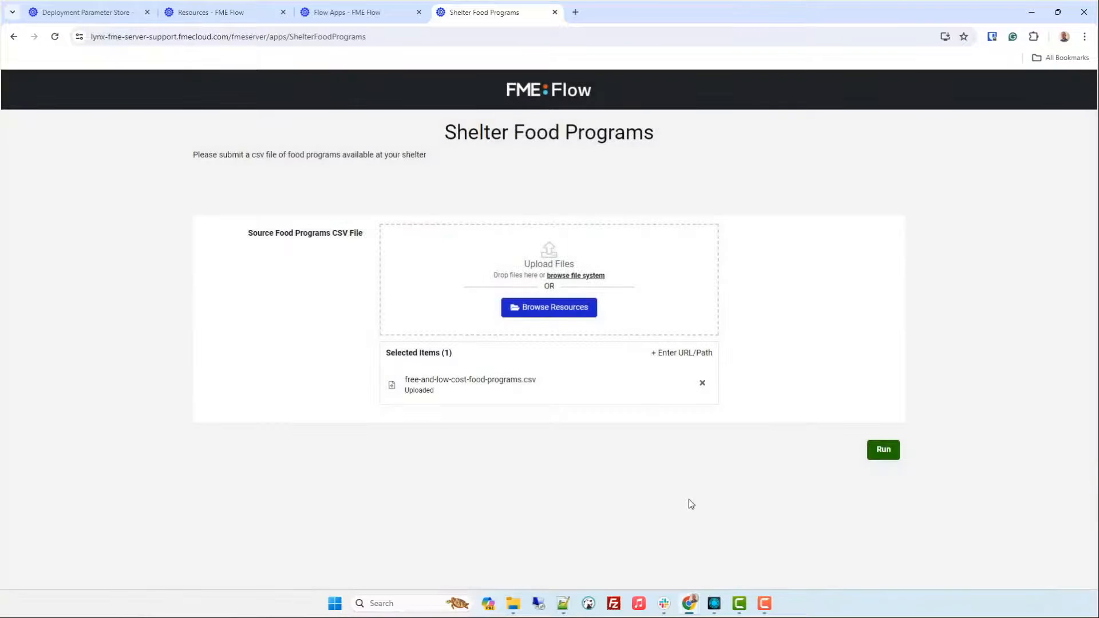
{"action": "left_click", "coordinate": [878, 453]}
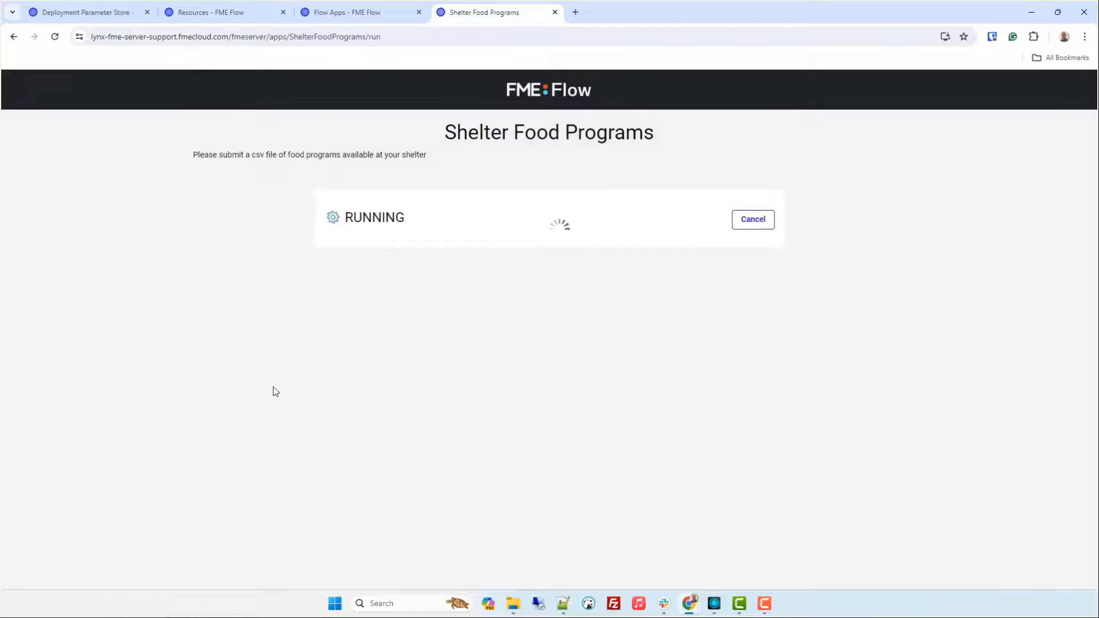